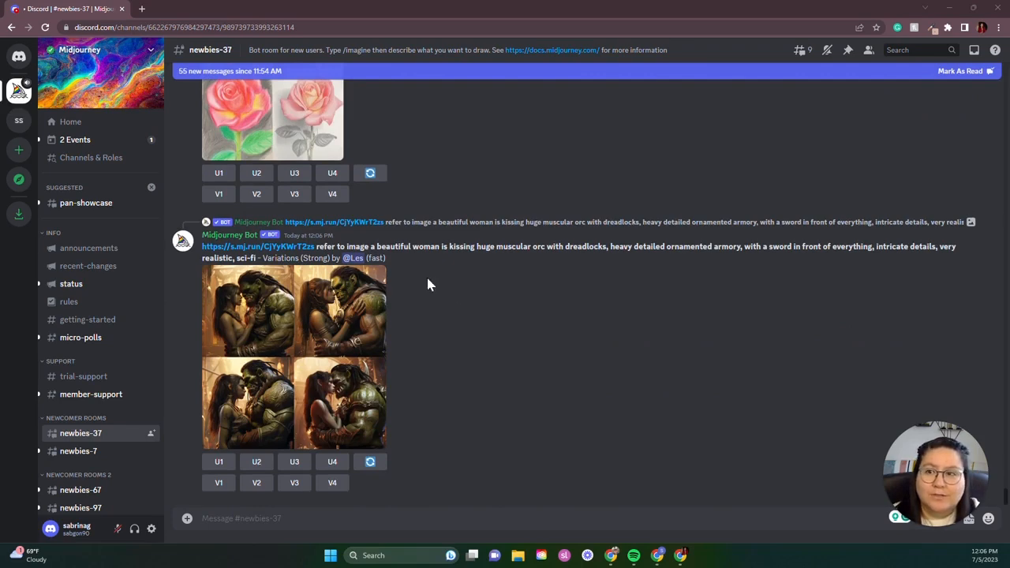
Create a new server of your own for me and my friends, named "eLearning Projects".
{"action": "left_click", "coordinate": [19, 153]}
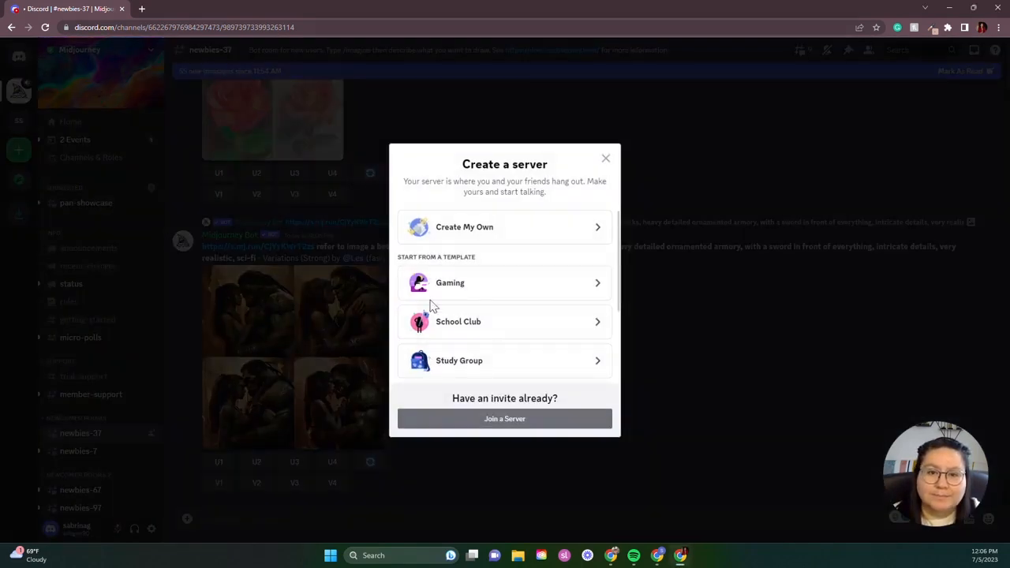
{"action": "left_click", "coordinate": [506, 238]}
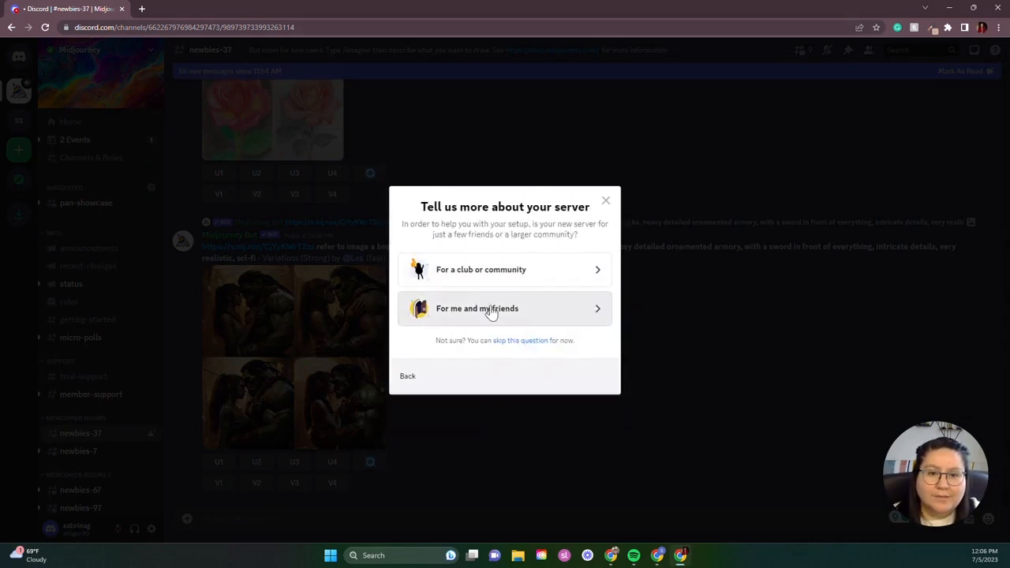
{"action": "left_click", "coordinate": [491, 311]}
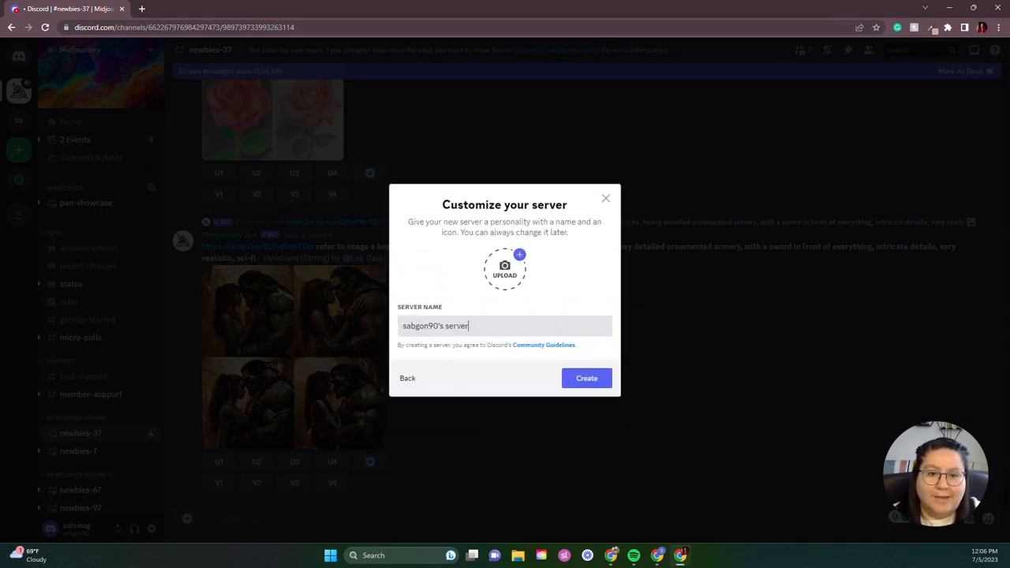
{"action": "key", "text": "ctrl+a"}
{"action": "type", "text": "eLear"}
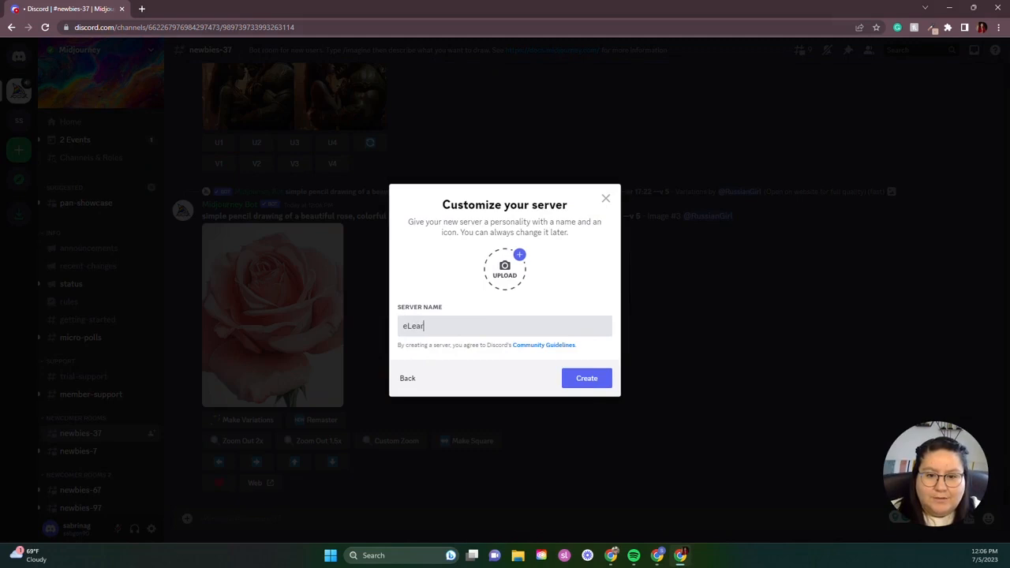
{"action": "type", "text": "ning Projects"}
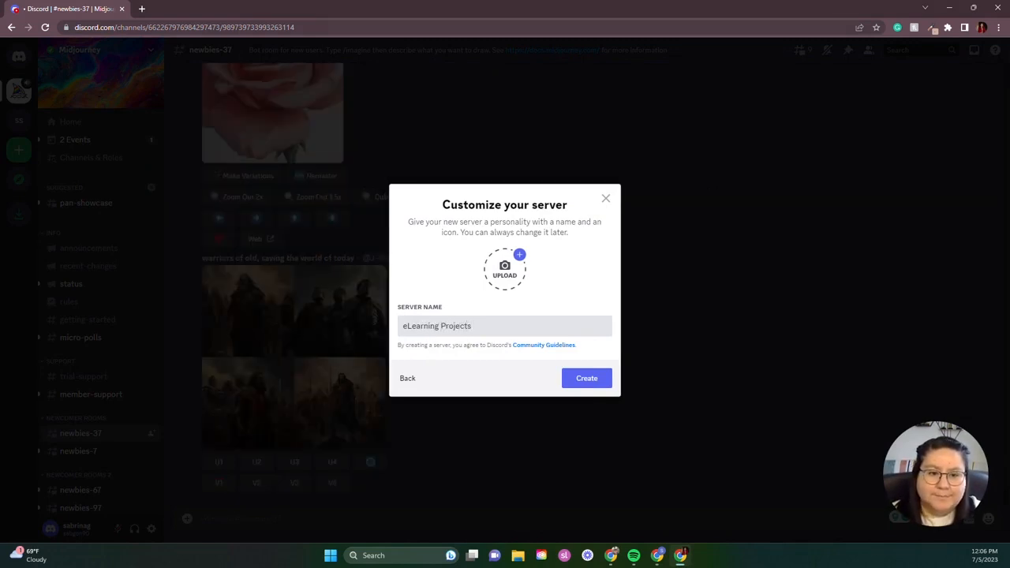
{"action": "left_click", "coordinate": [581, 381]}
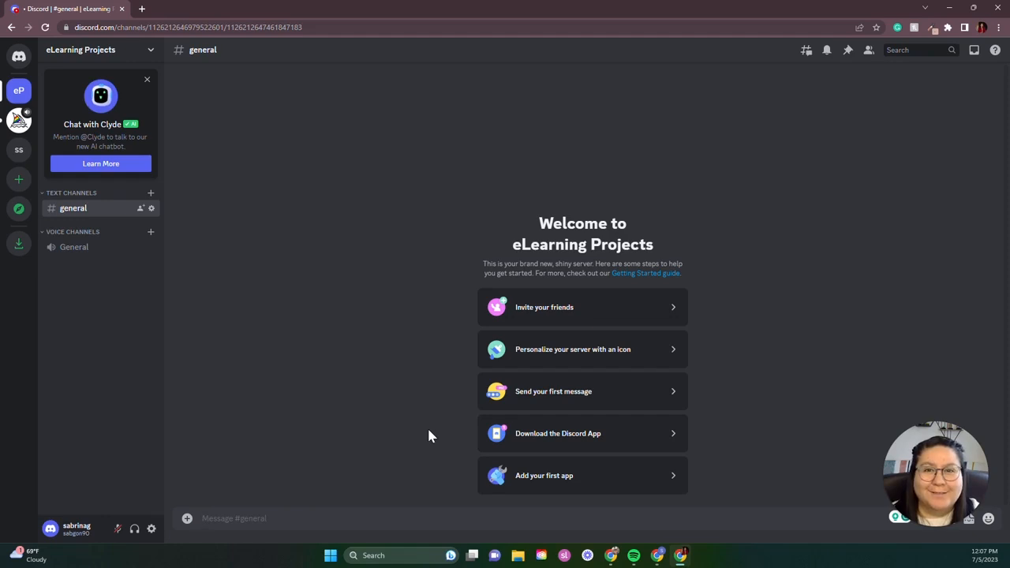
Add the Midjourney Bot from the Midjourney server to eLearning Projects, authorize all its listed permissions, and go to the eLearning Projects server.
{"action": "left_click", "coordinate": [19, 120]}
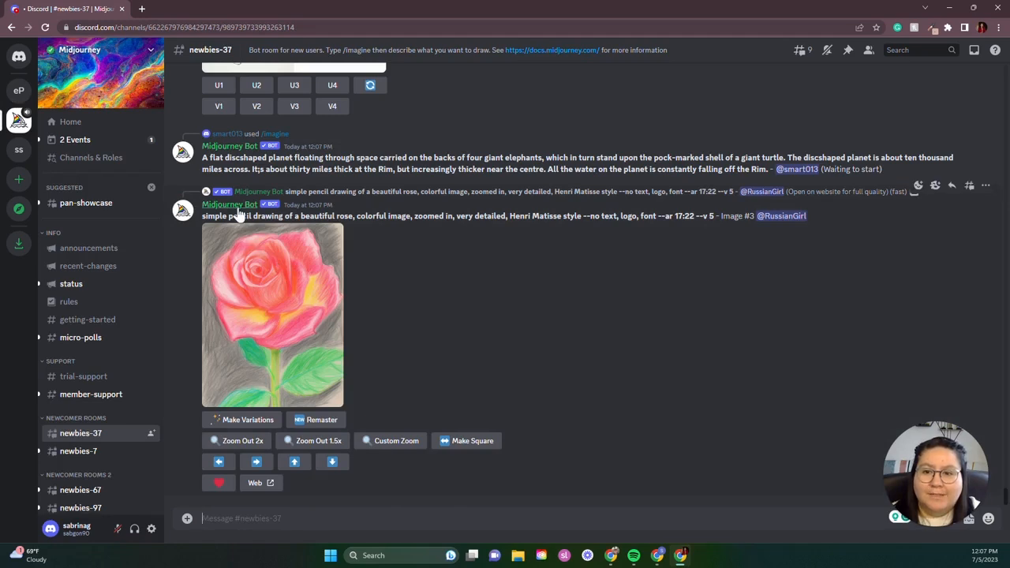
{"action": "left_click", "coordinate": [231, 205]}
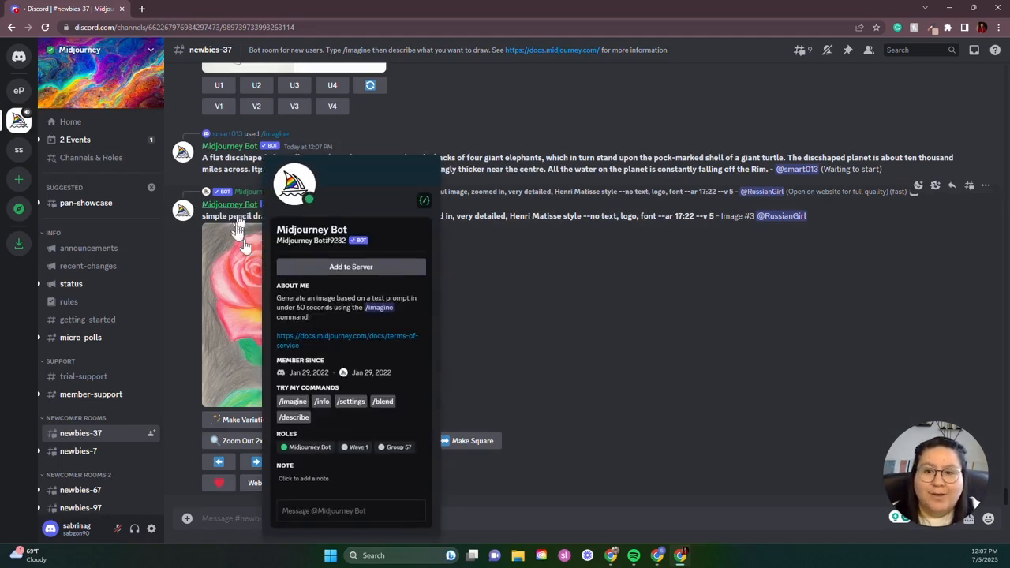
{"action": "left_click", "coordinate": [349, 268]}
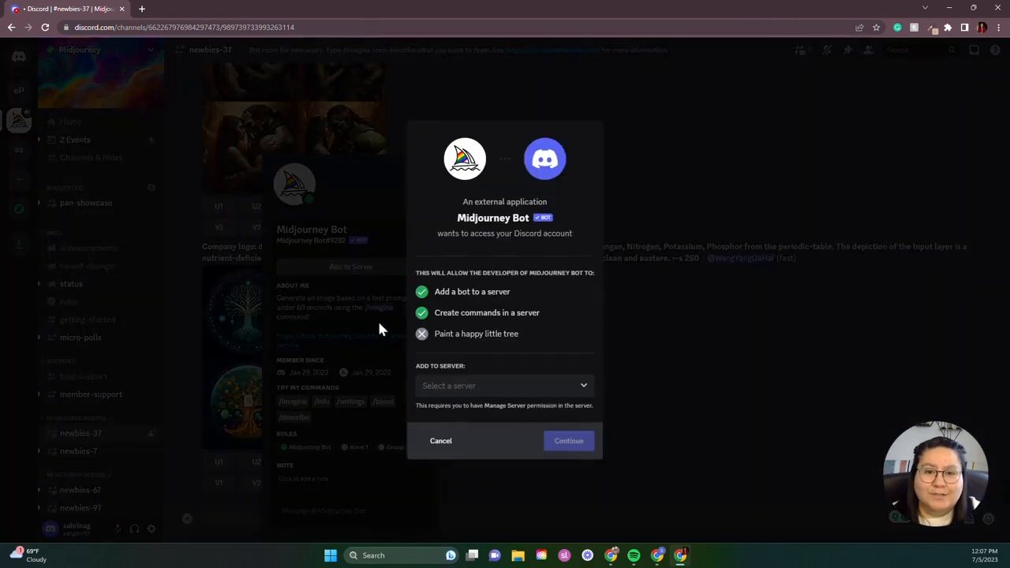
{"action": "left_click", "coordinate": [514, 393]}
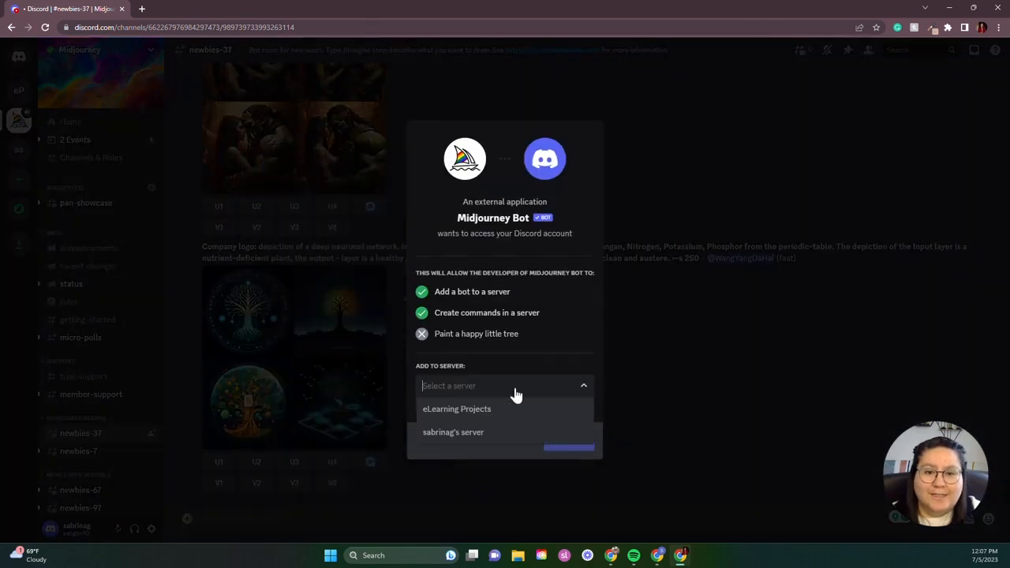
{"action": "left_click", "coordinate": [464, 410]}
{"action": "left_click", "coordinate": [572, 444]}
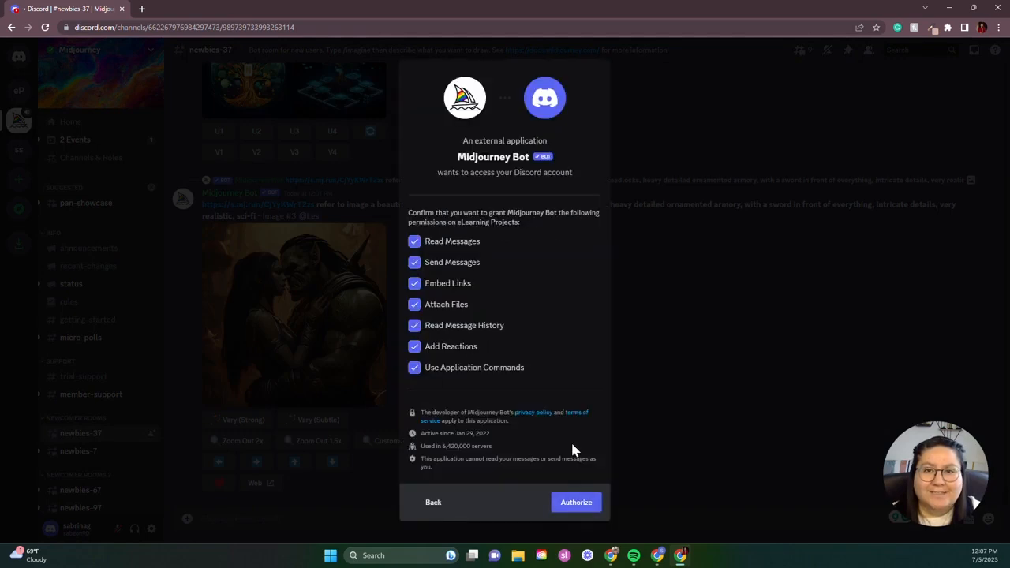
{"action": "left_click", "coordinate": [570, 508]}
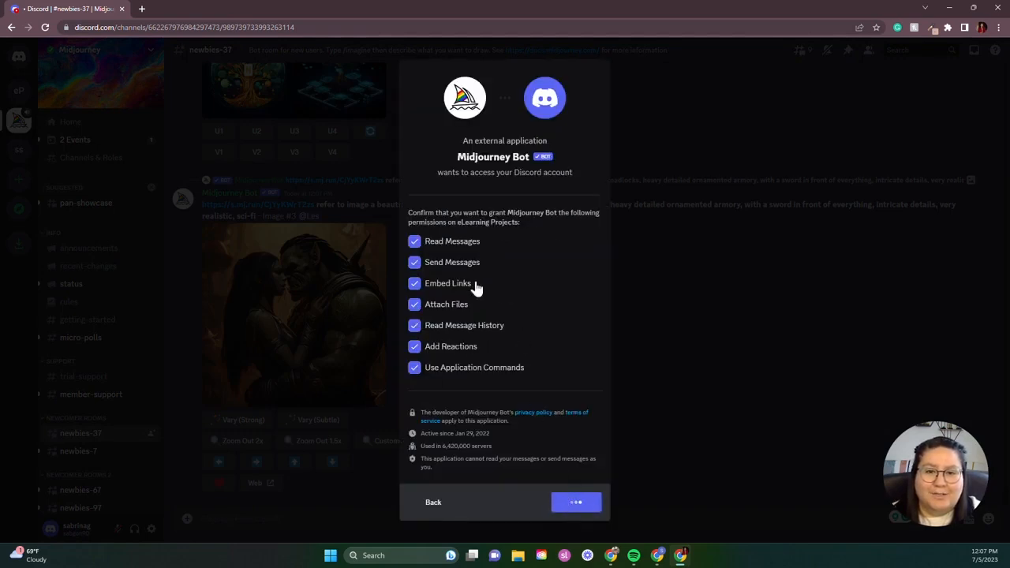
{"action": "left_click", "coordinate": [442, 340]}
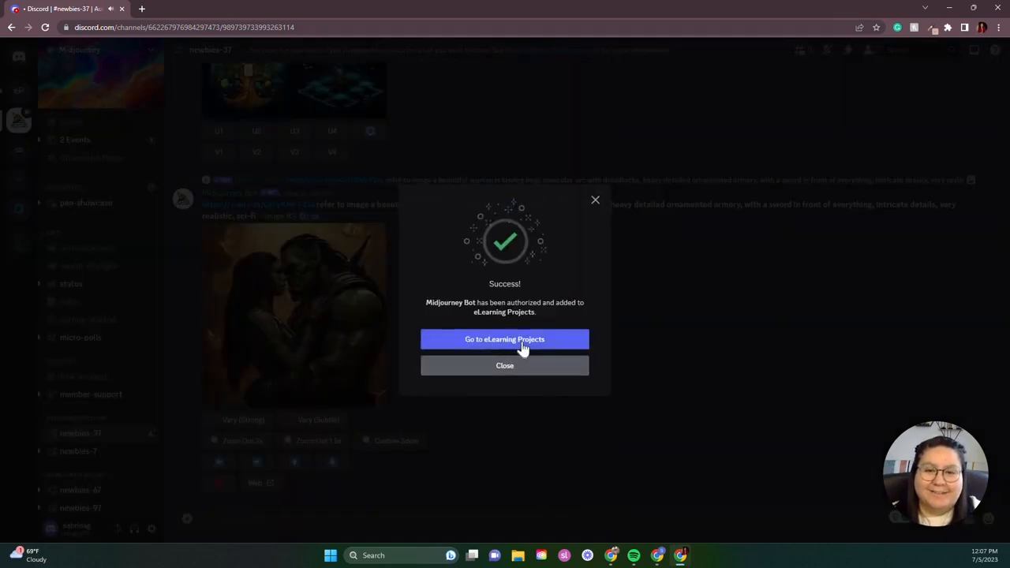
{"action": "left_click", "coordinate": [520, 341]}
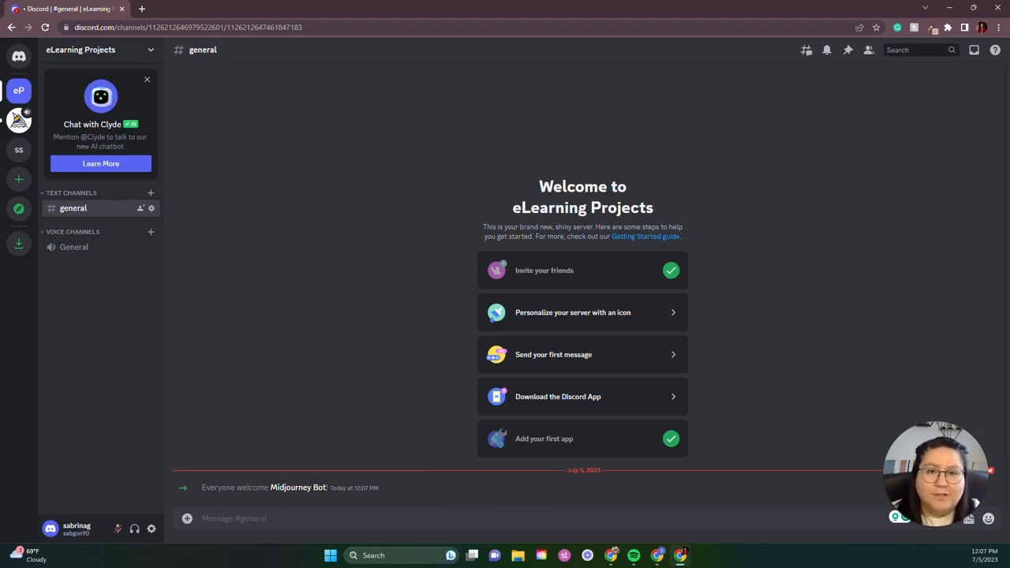
Run the bot's /settings command in the general channel and switch the generation speed to Fast mode.
{"action": "type", "text": "/"}
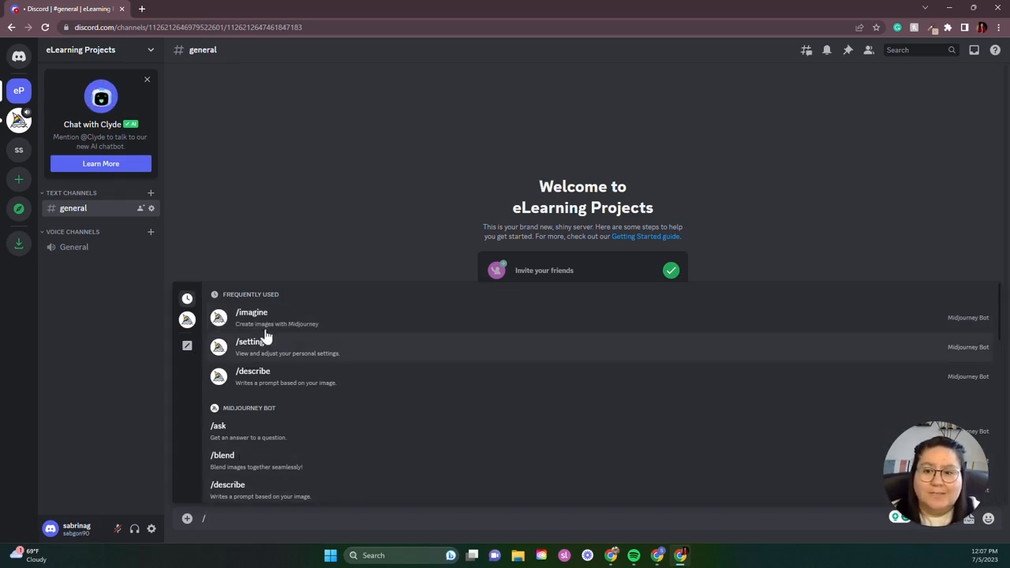
{"action": "type", "text": "settings"}
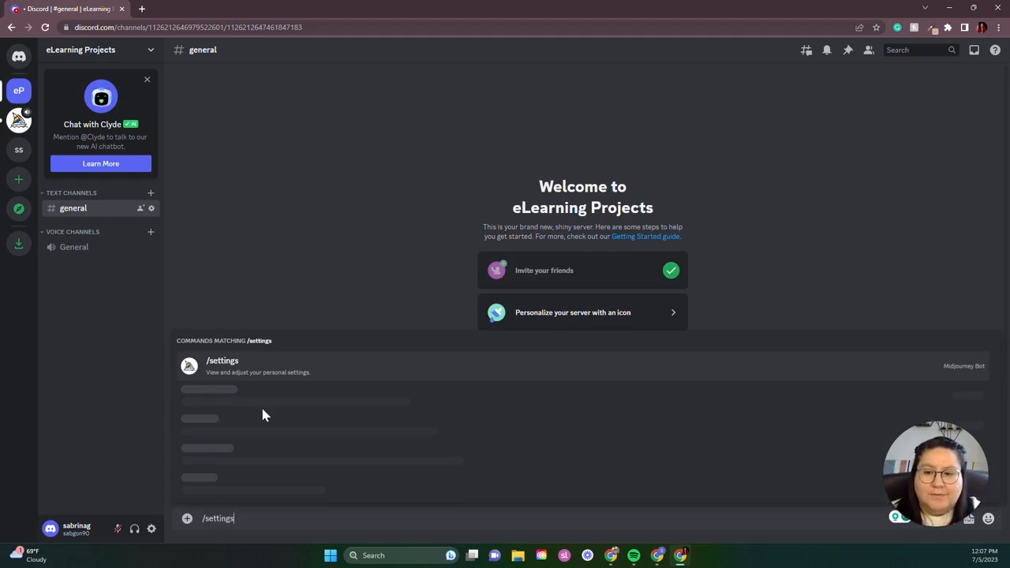
{"action": "key", "text": "Tab"}
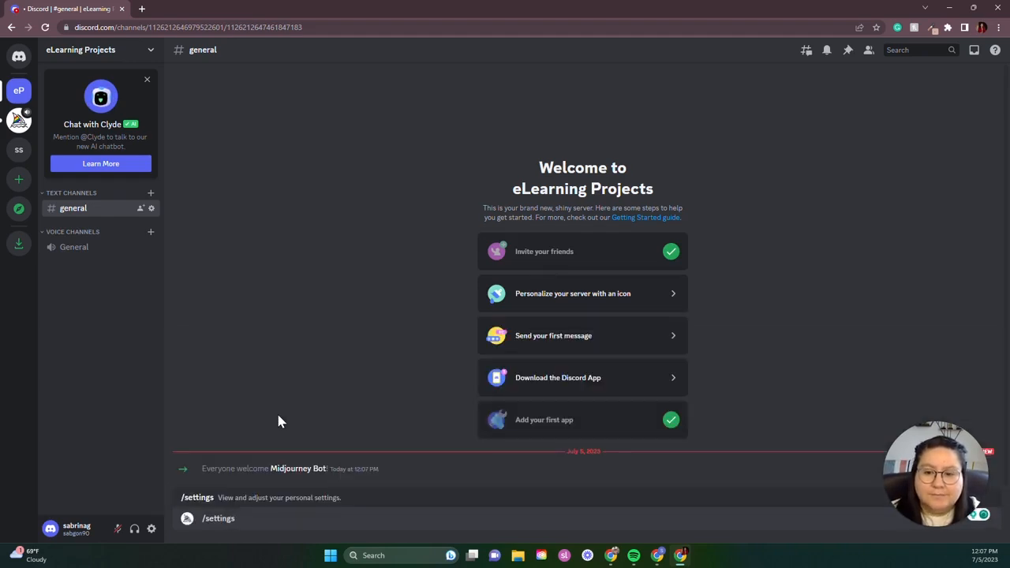
{"action": "key", "text": "Return"}
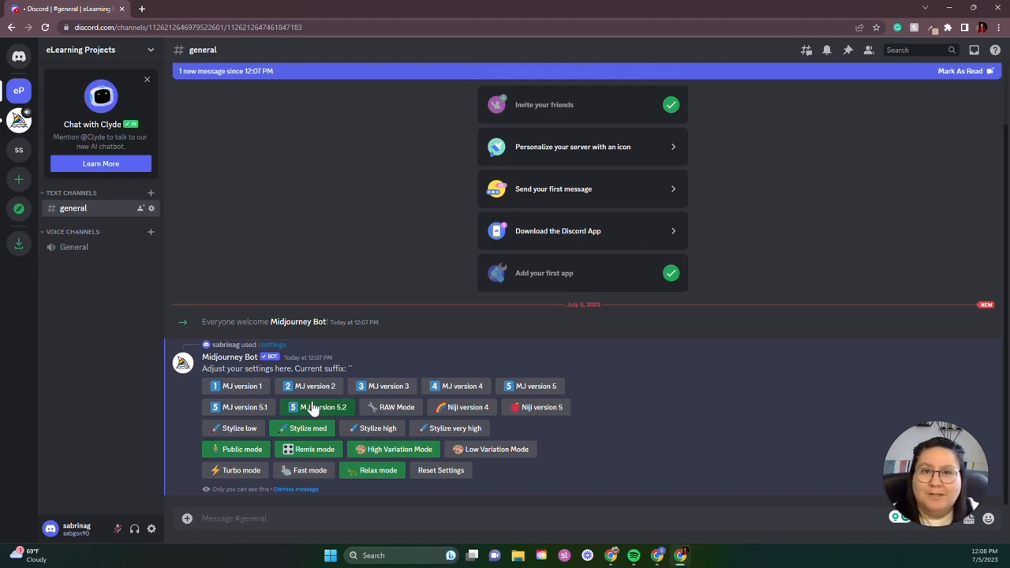
{"action": "left_click", "coordinate": [311, 471]}
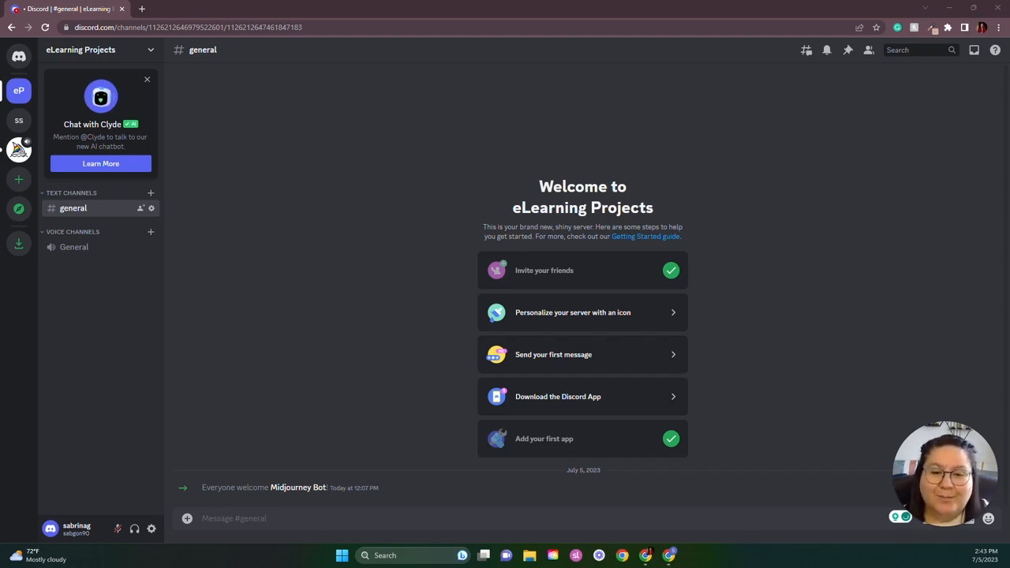
Start an /imagine command in the general channel with the prompt "a man with short hair wearing a gardening business suit,".
{"action": "left_click", "coordinate": [231, 524]}
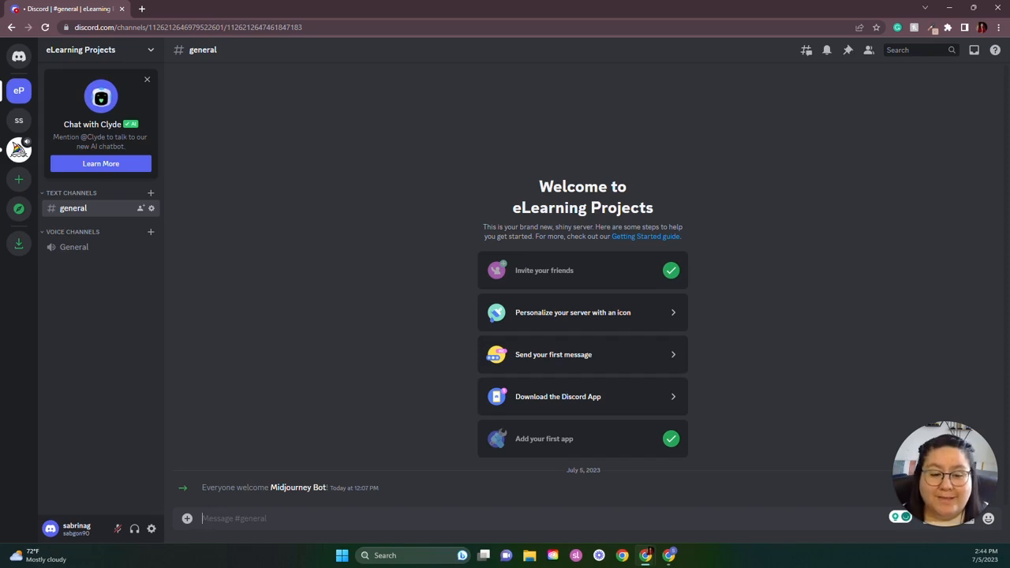
{"action": "type", "text": "/imagine prompt"}
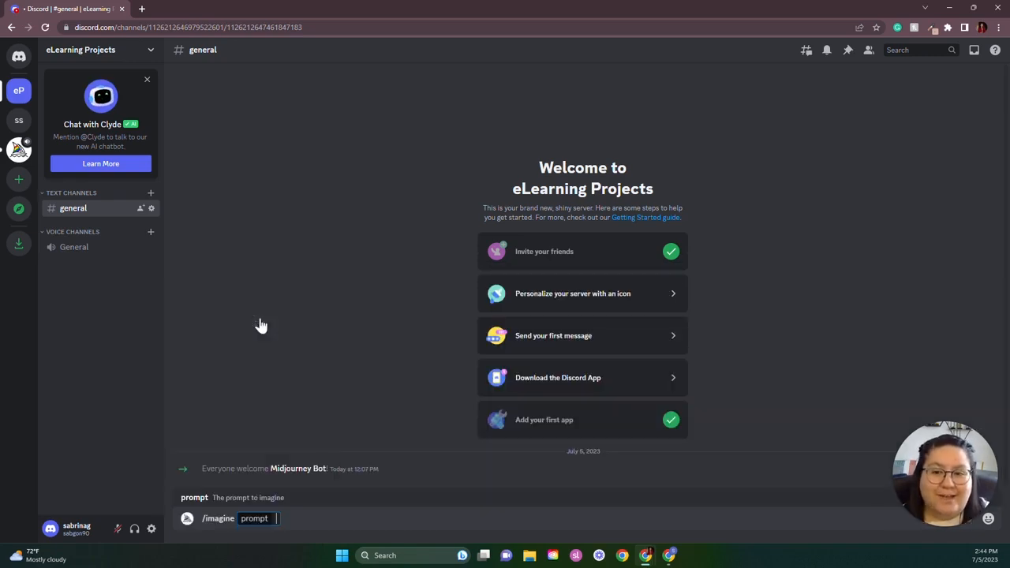
{"action": "left_click", "coordinate": [261, 326]}
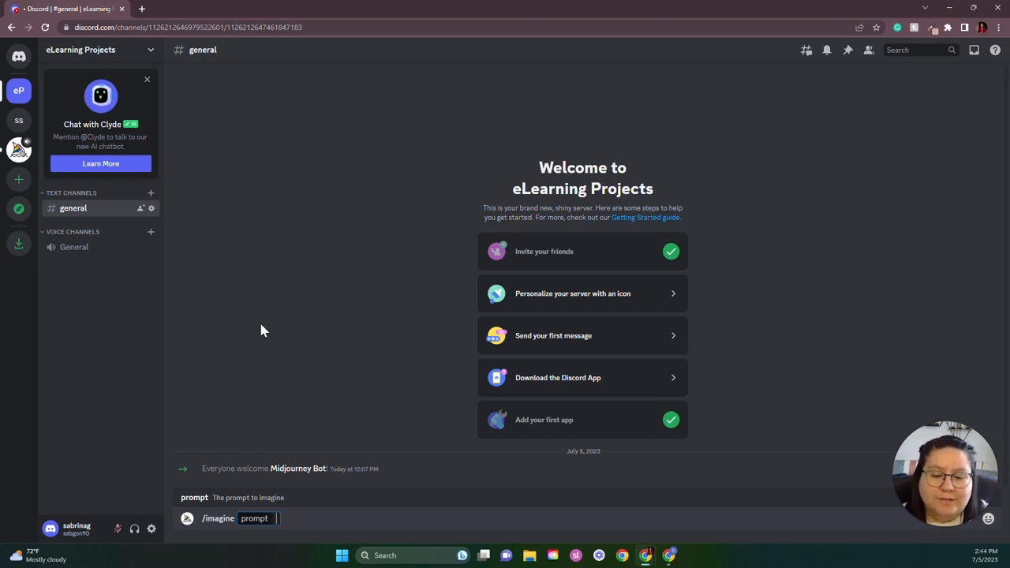
{"action": "type", "text": "a man w"}
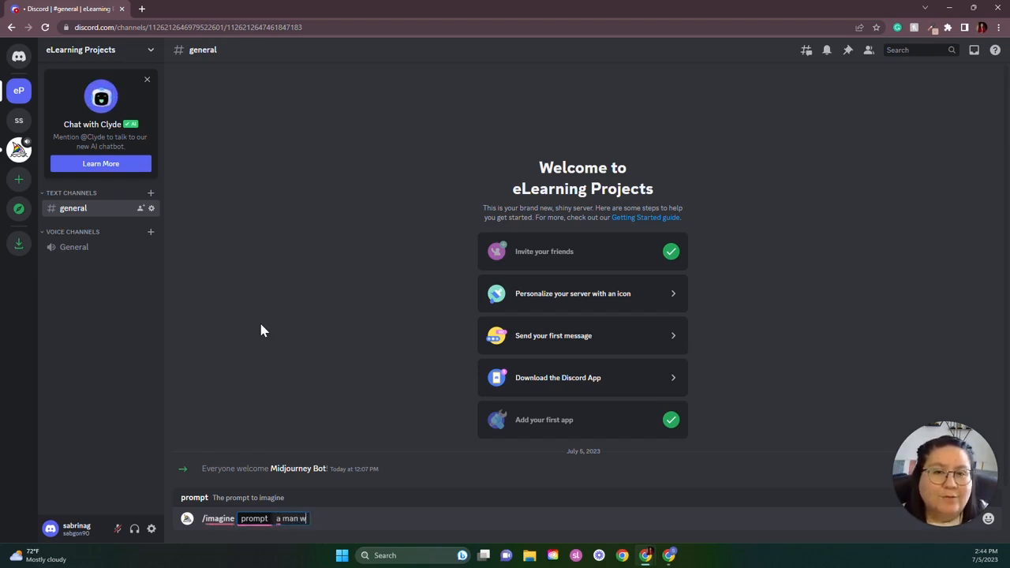
{"action": "type", "text": "ith short hair"}
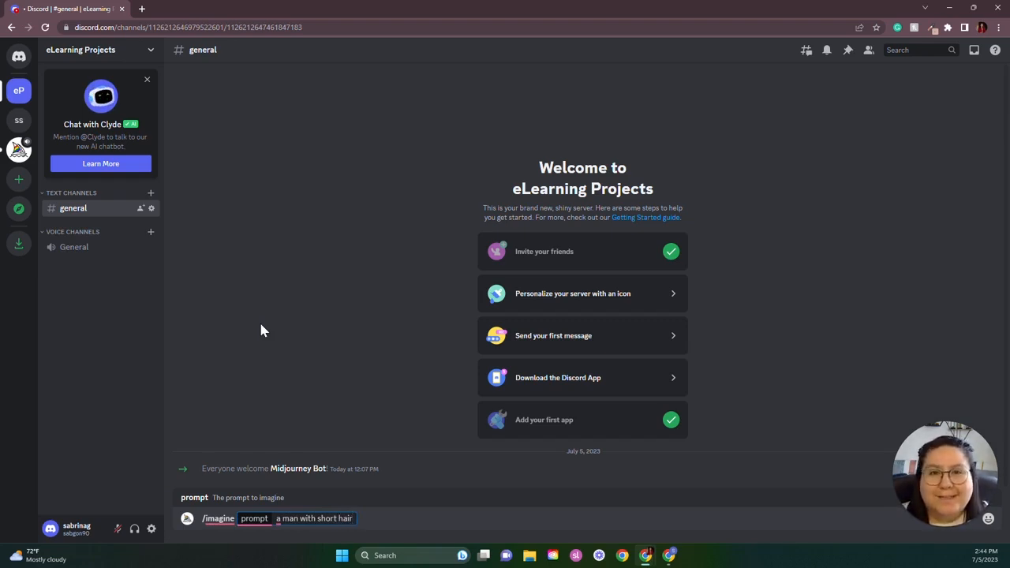
{"action": "type", "text": " wearing a gardening business suit,"}
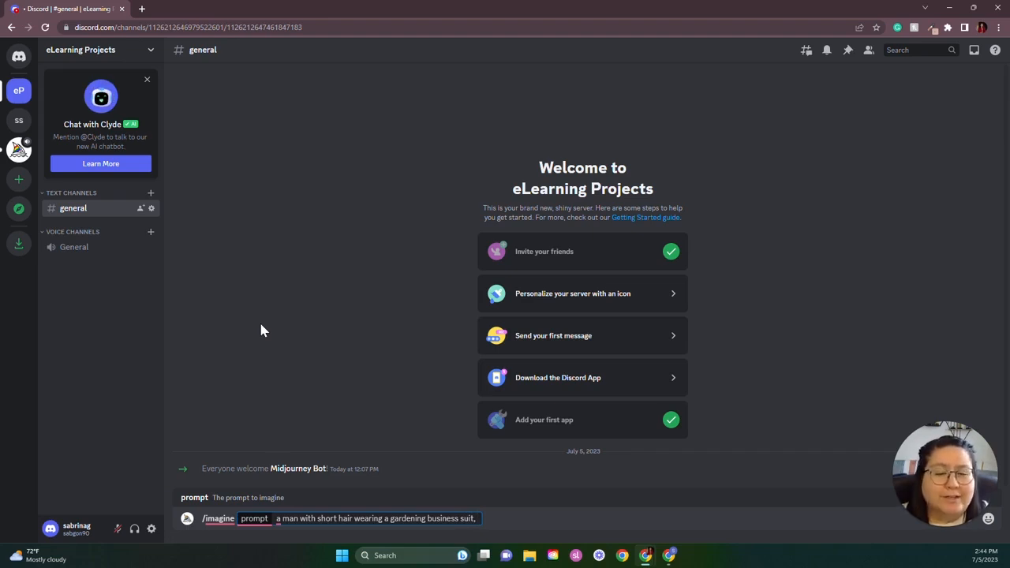
Extend the image prompt with "full body character pack, different angles".
{"action": "type", "text": "full bo"}
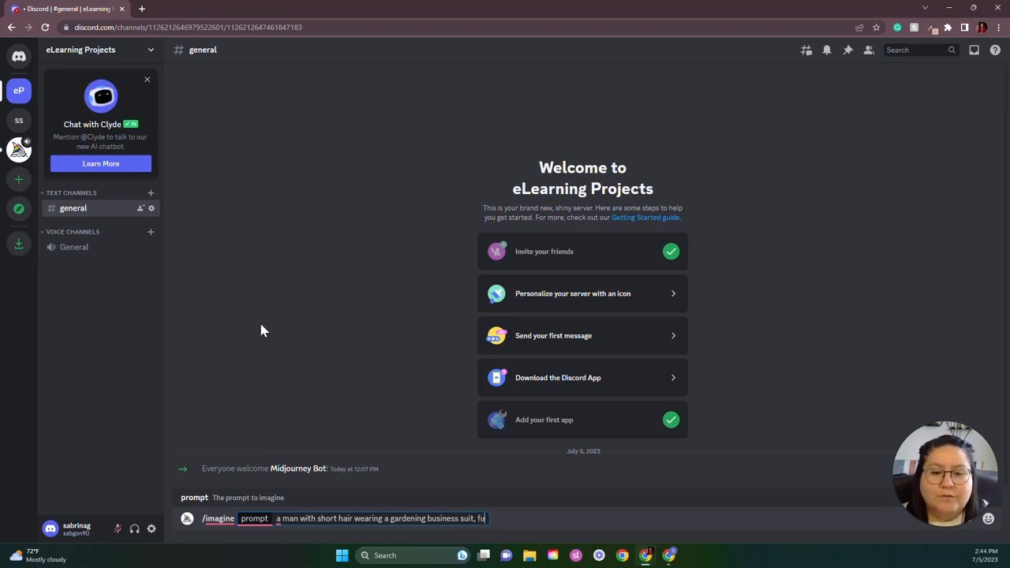
{"action": "type", "text": "characer"}
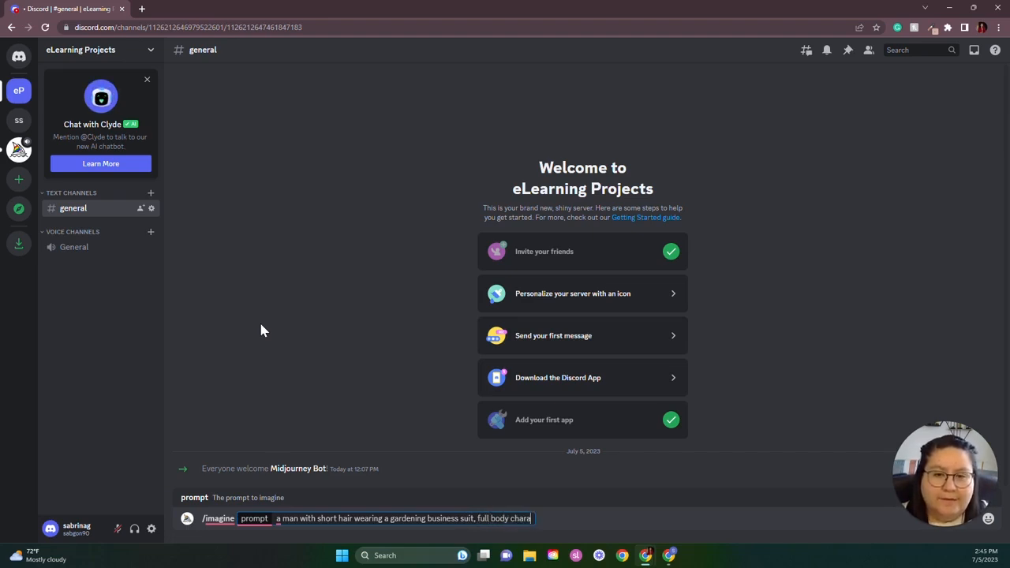
{"action": "key", "text": "BackSpace"}
{"action": "key", "text": "BackSpace"}
{"action": "type", "text": "ter pack"}
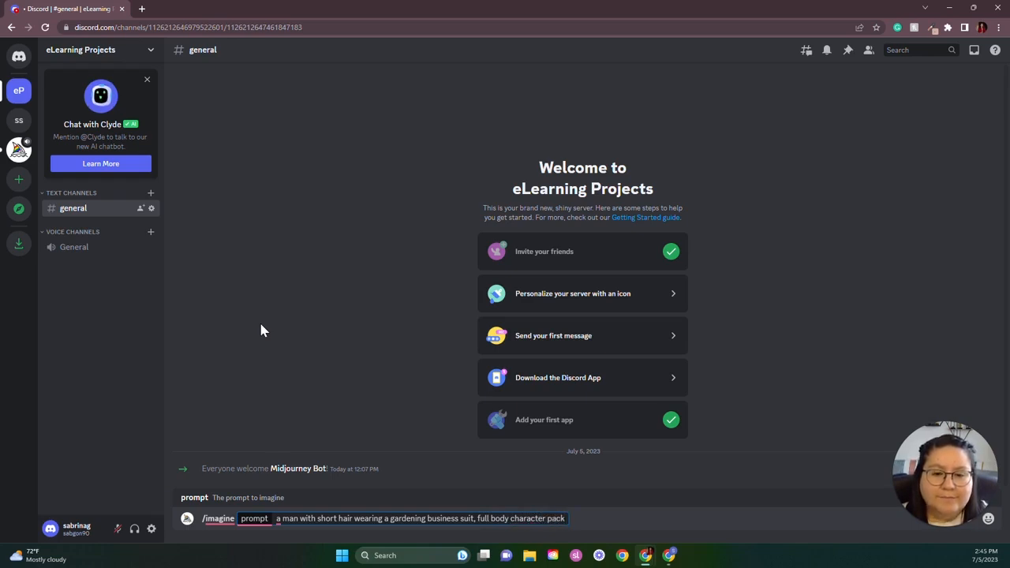
{"action": "type", "text": ", differe"}
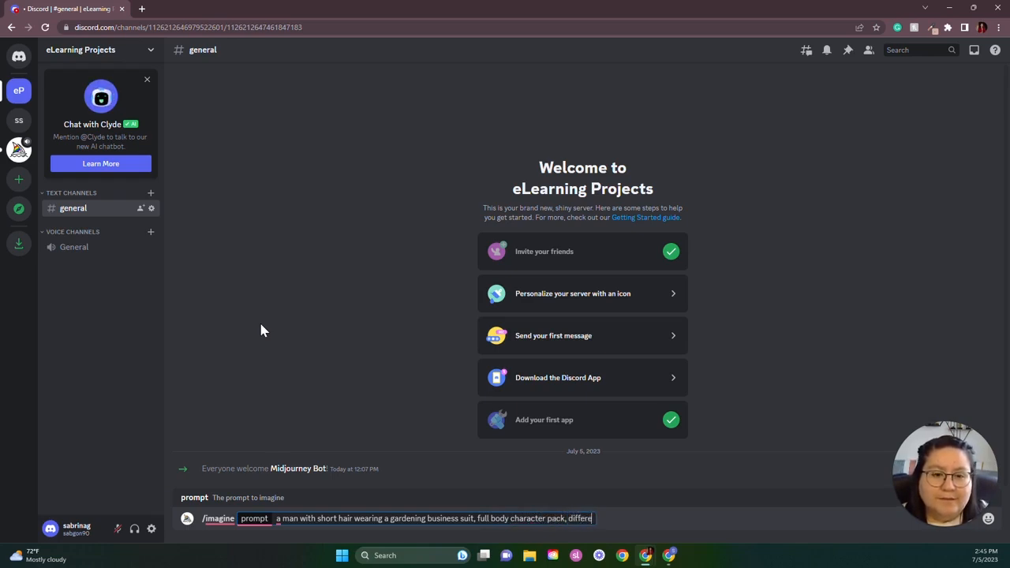
{"action": "type", "text": "nt angles"}
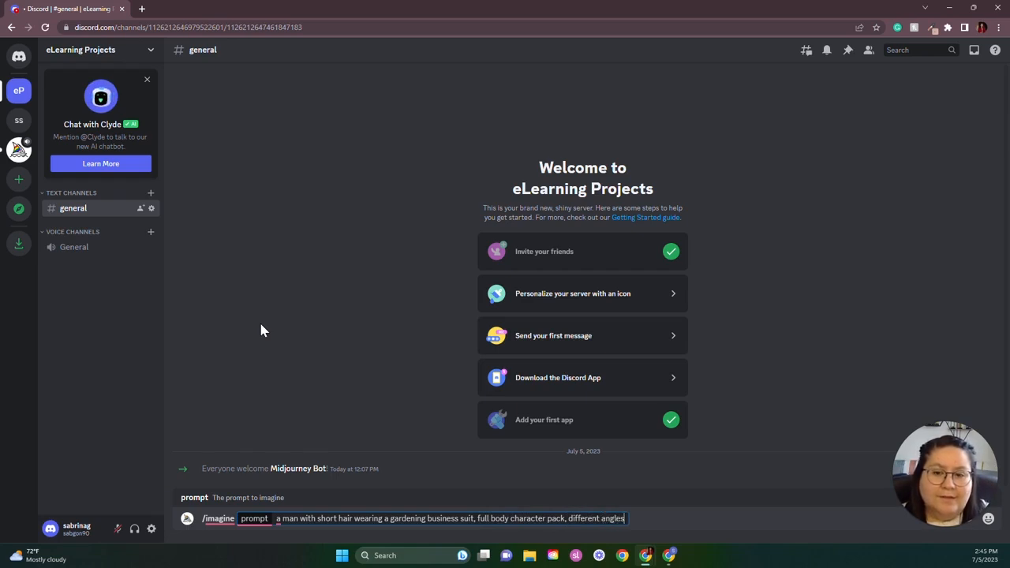
Add ", white background, illustrative style" to the end of the image prompt.
{"action": "type", "text": ", white "}
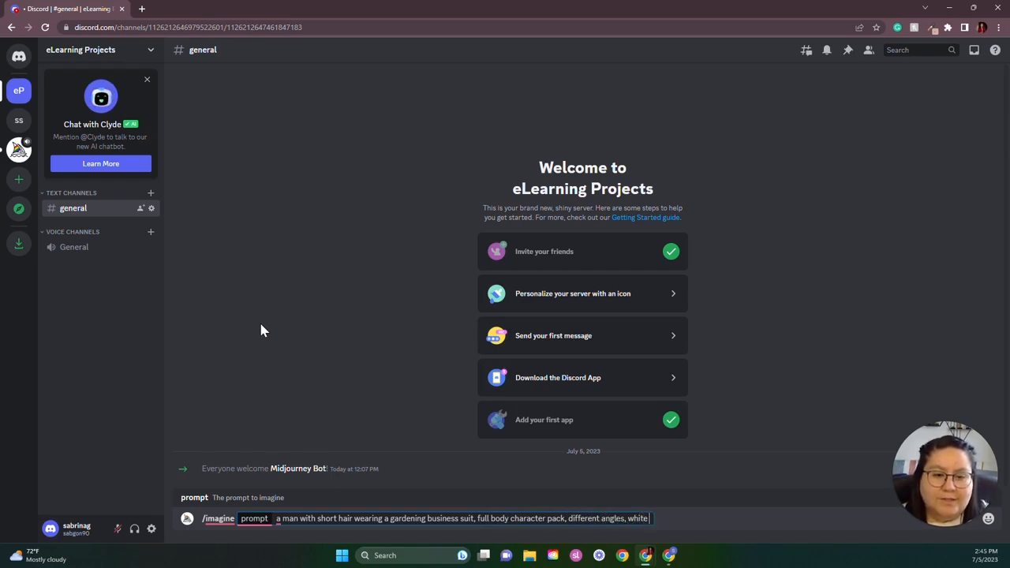
{"action": "type", "text": "background"}
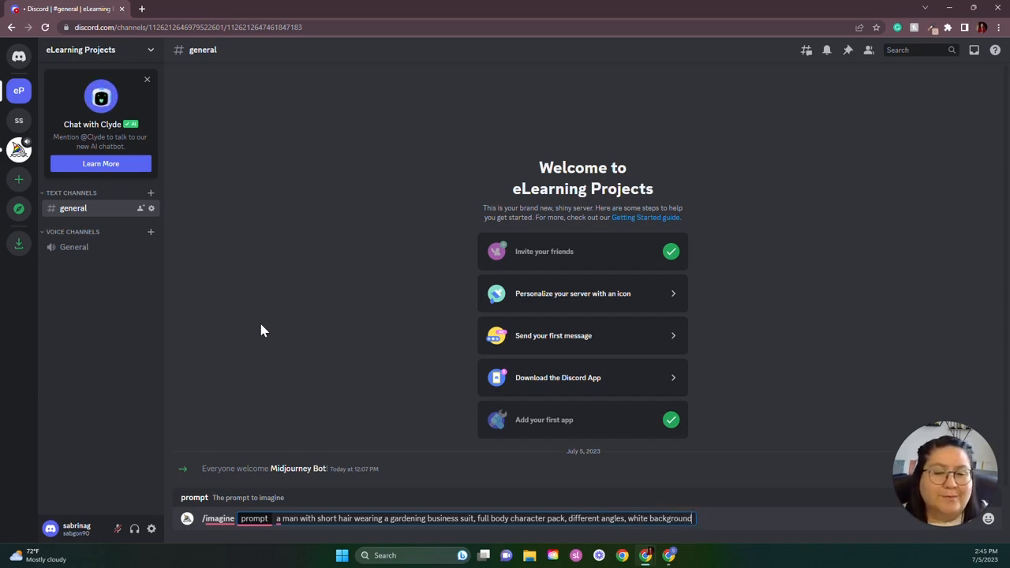
{"action": "type", "text": ","}
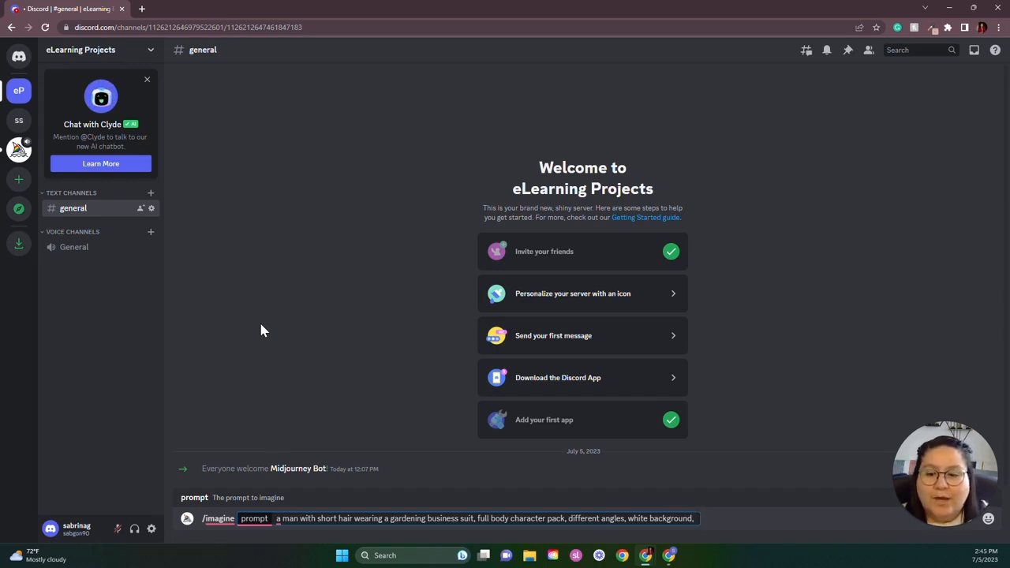
{"action": "type", "text": "illust"}
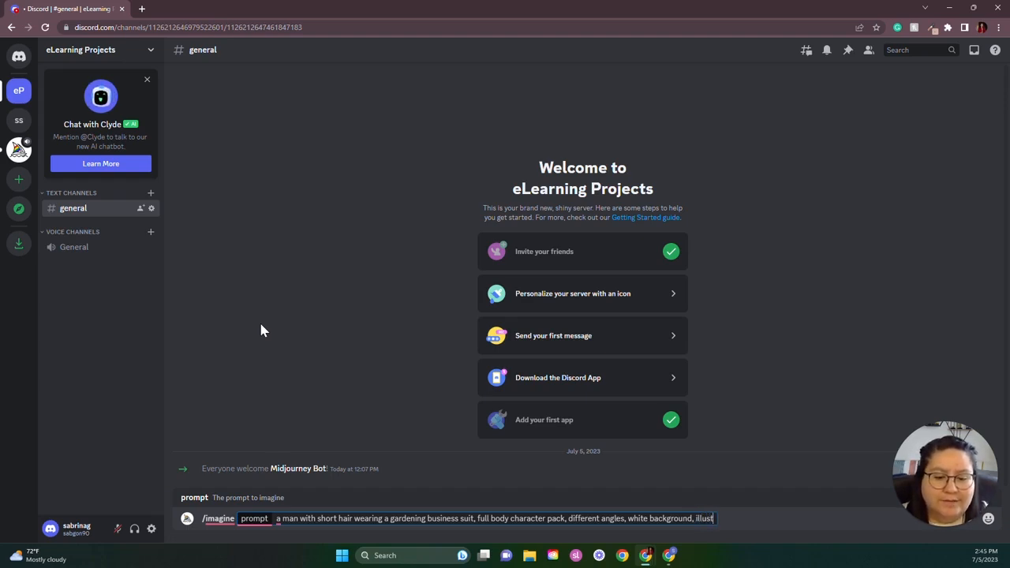
{"action": "type", "text": "rative style"}
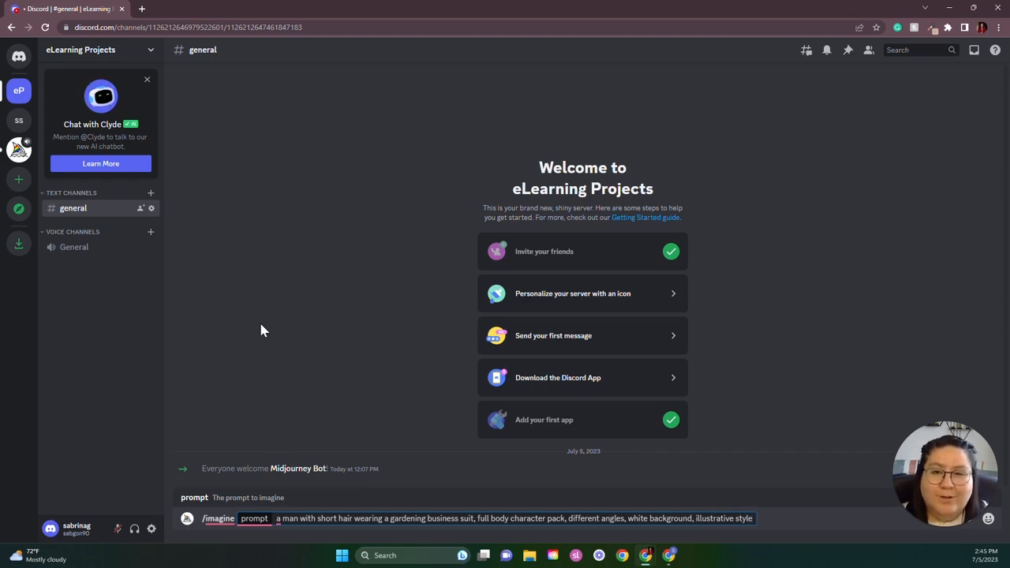
Submit the /imagine prompt for the man in a gardening business suit to the Midjourney Bot.
{"action": "key", "text": "Return"}
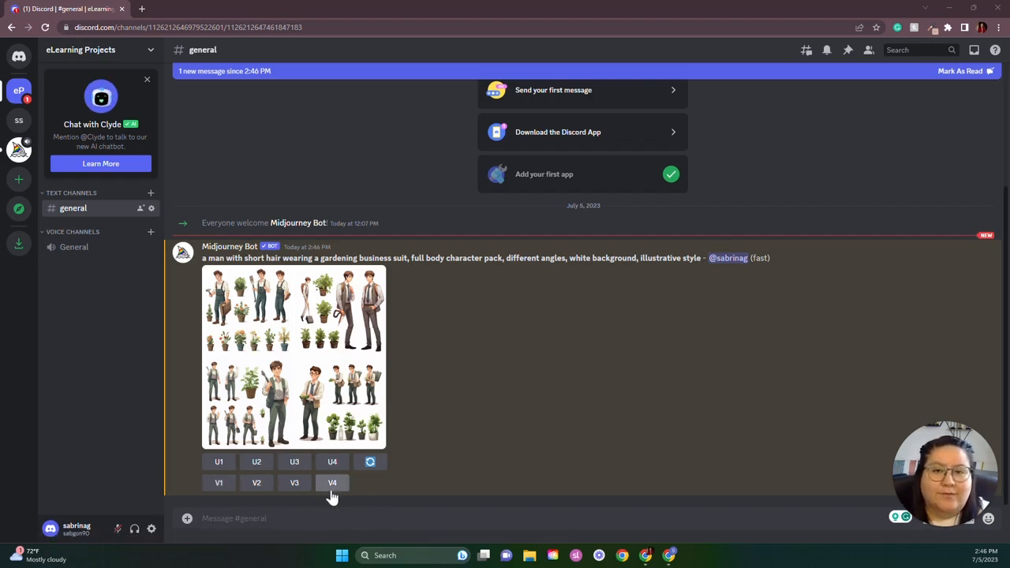
{"action": "left_click", "coordinate": [370, 464]}
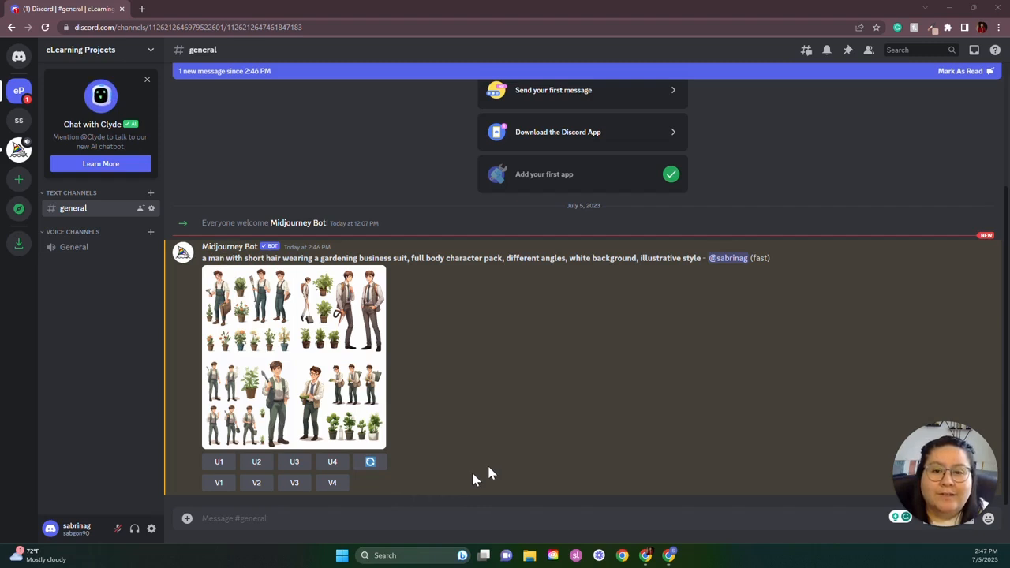
Run the bot's /settings command, check the Remix mode setting, and dismiss the settings message.
{"action": "type", "text": "/settings"}
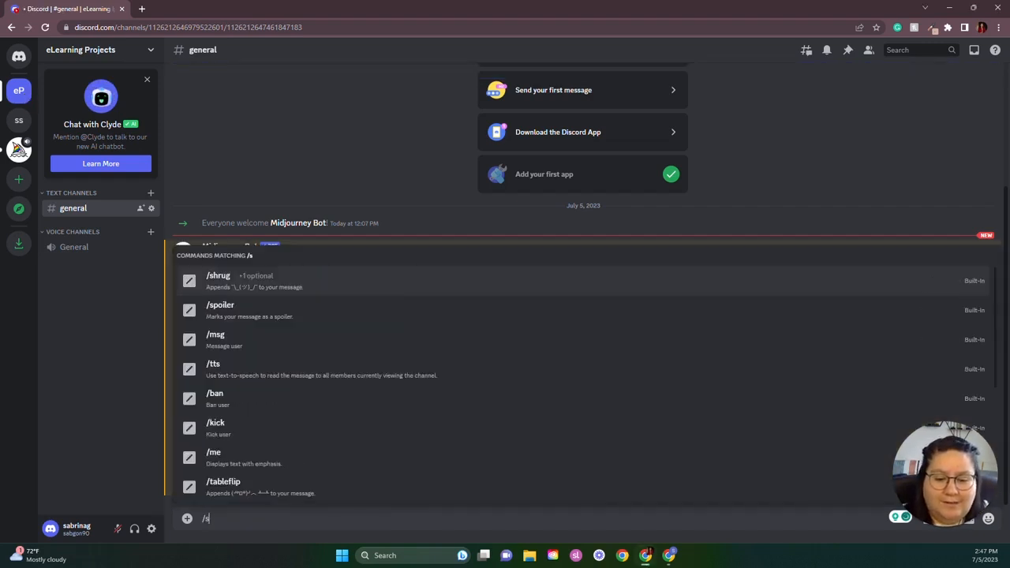
{"action": "key", "text": "Return"}
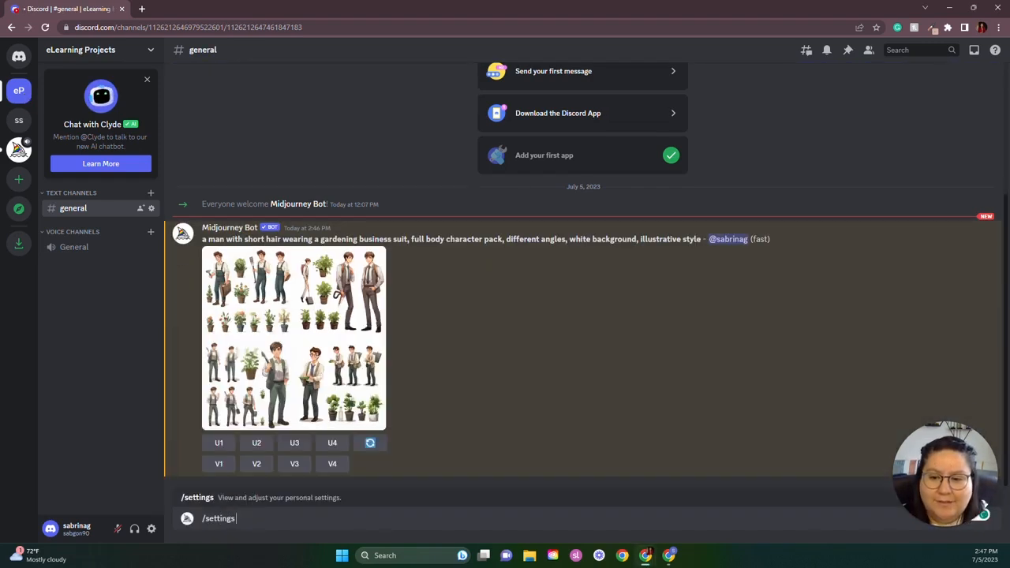
{"action": "key", "text": "Return"}
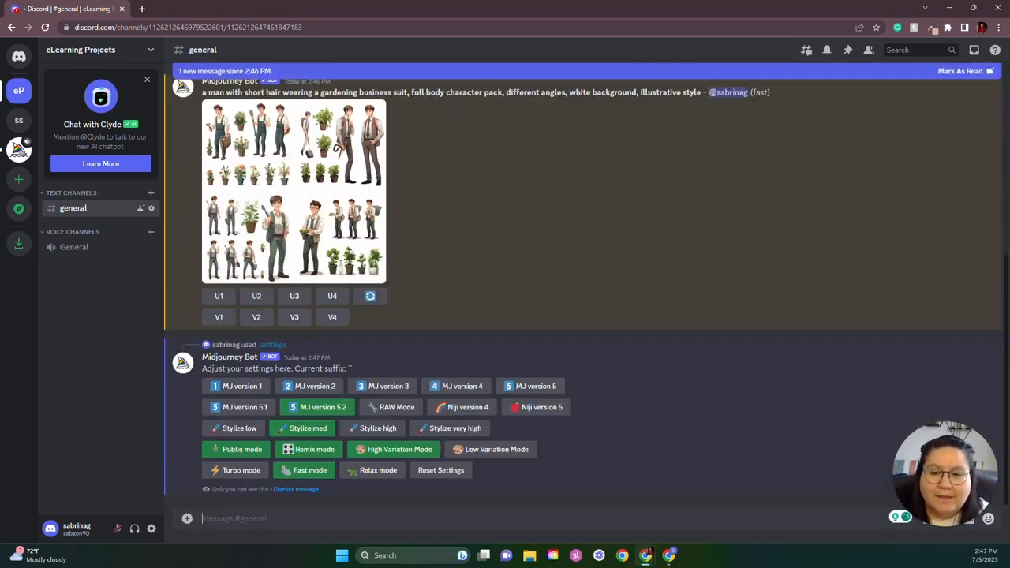
{"action": "left_click", "coordinate": [309, 451]}
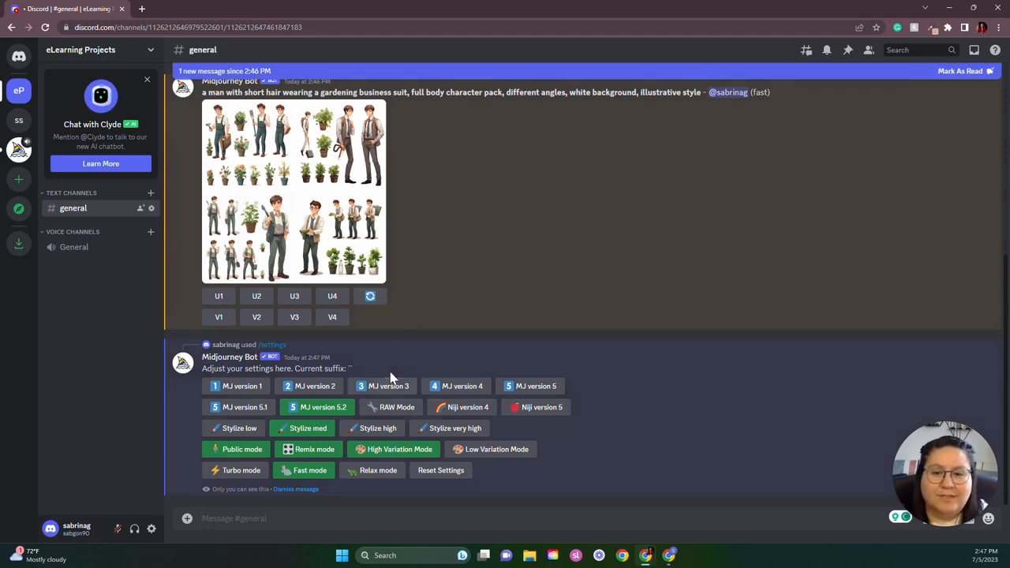
{"action": "left_click", "coordinate": [323, 455]}
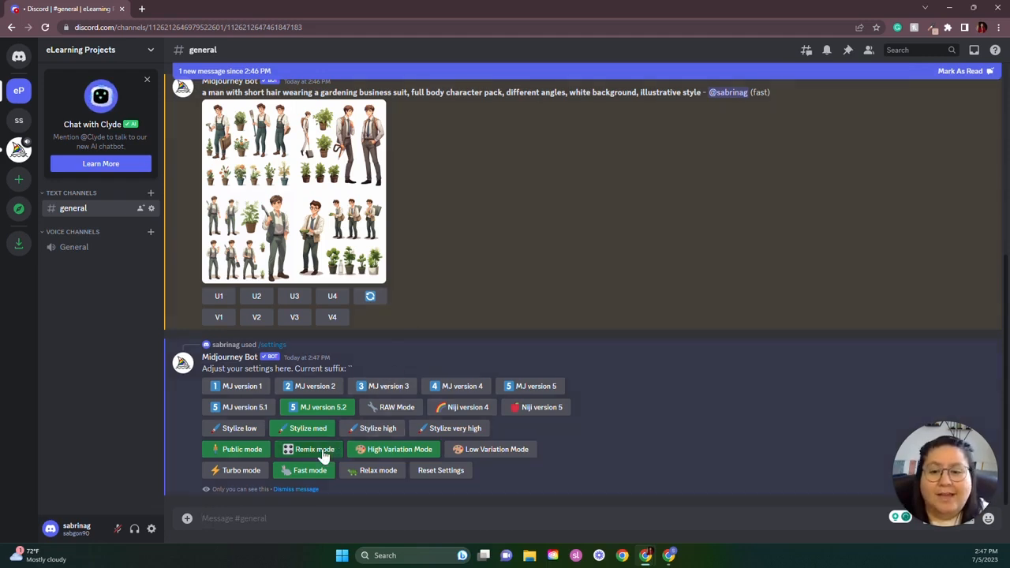
{"action": "left_click", "coordinate": [301, 491]}
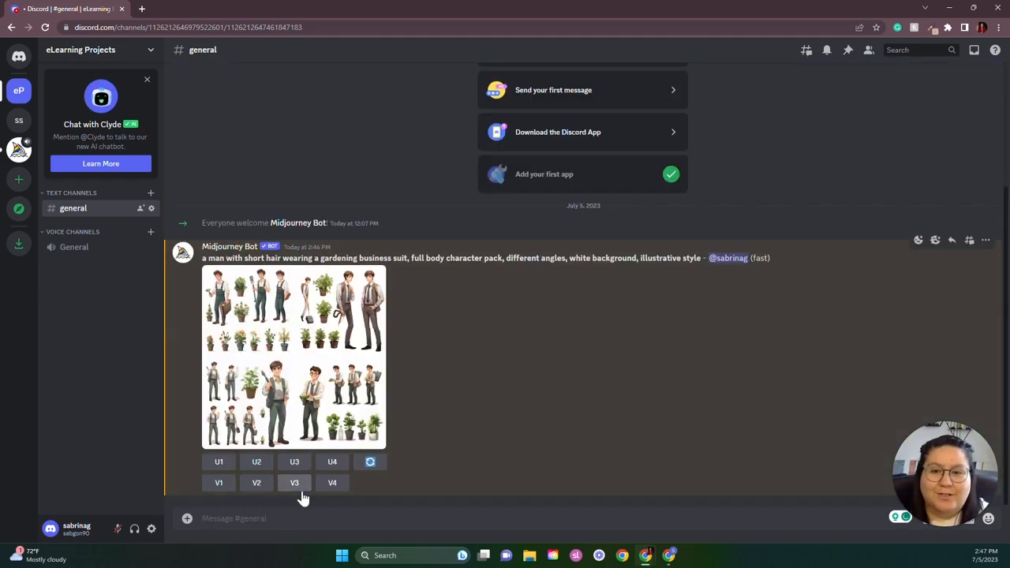
Inspect the generated four-image grid enlarged, then upscale its first image and view the result enlarged.
{"action": "left_click", "coordinate": [320, 417]}
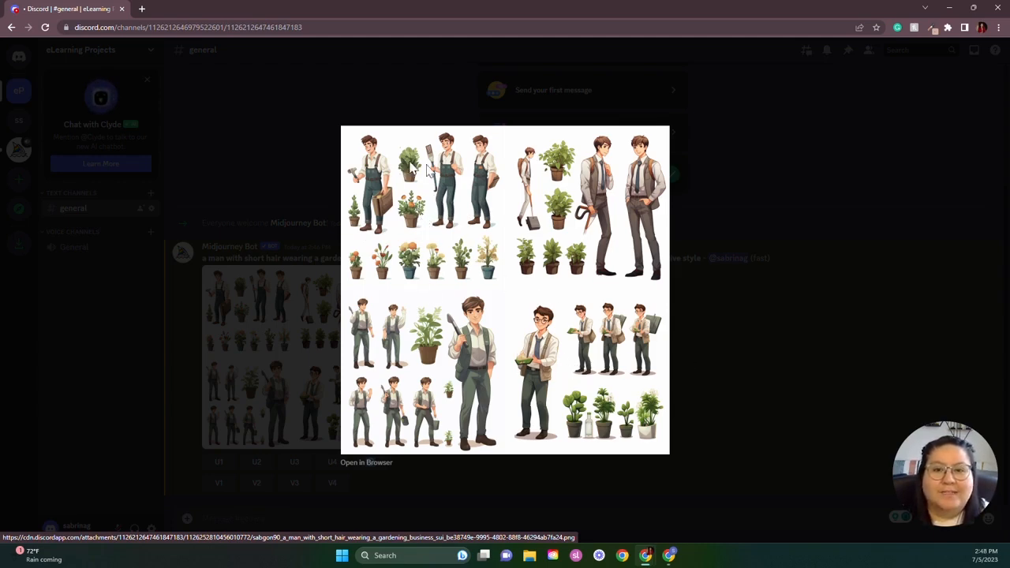
{"action": "left_click", "coordinate": [316, 398]}
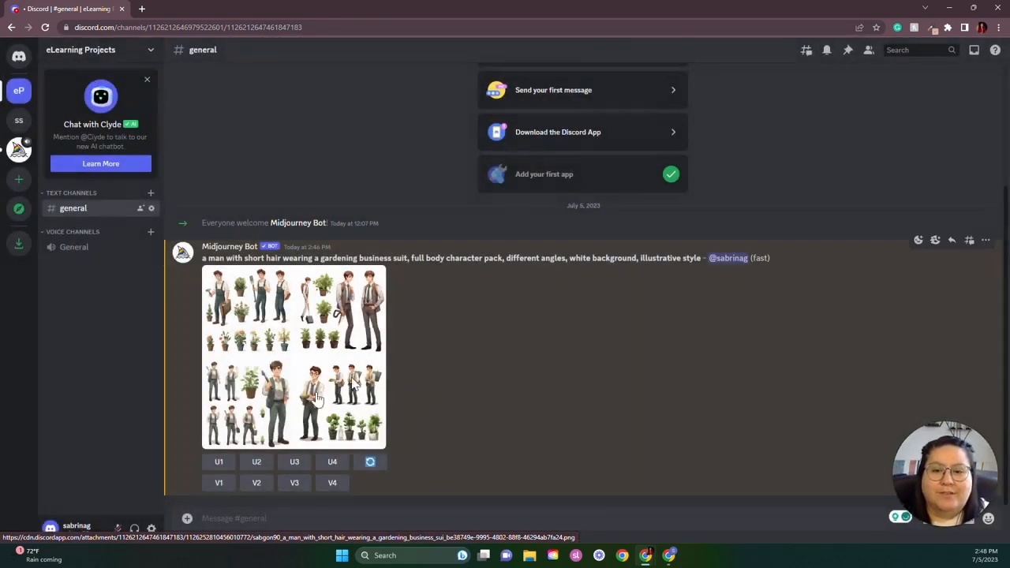
{"action": "left_click", "coordinate": [220, 464]}
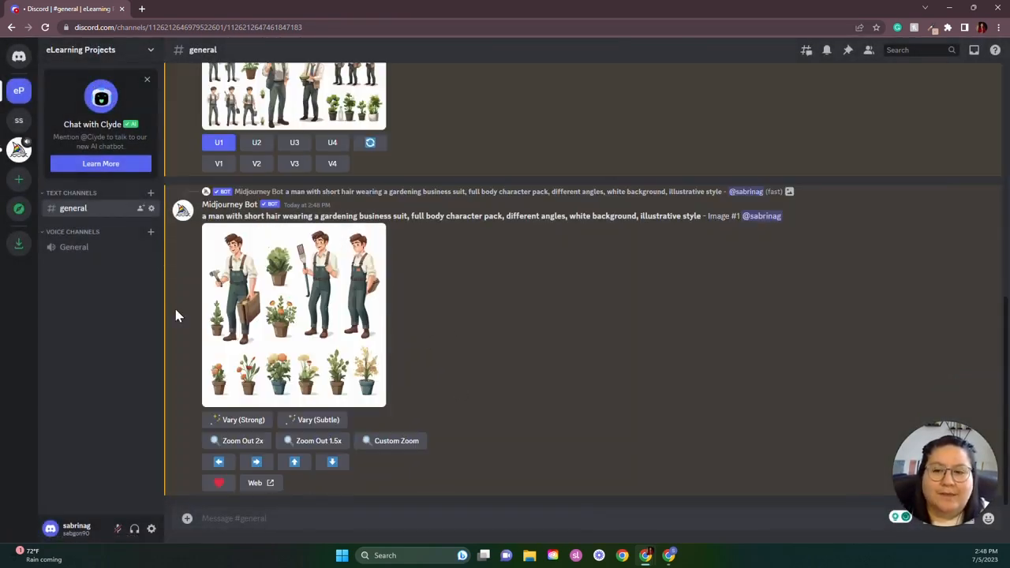
{"action": "left_click", "coordinate": [318, 343]}
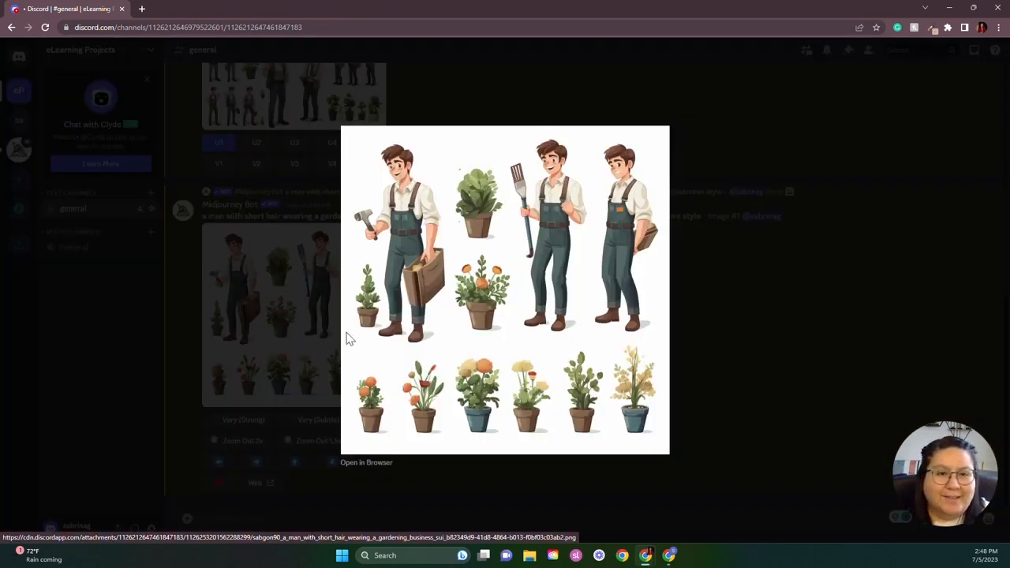
{"action": "left_click", "coordinate": [748, 338]}
Rerun the original four-image grid with "and tie" added after "a gardening business suit" in the prompt.
{"action": "scroll", "coordinate": [448, 286], "scroll_direction": "up", "scroll_amount": 3}
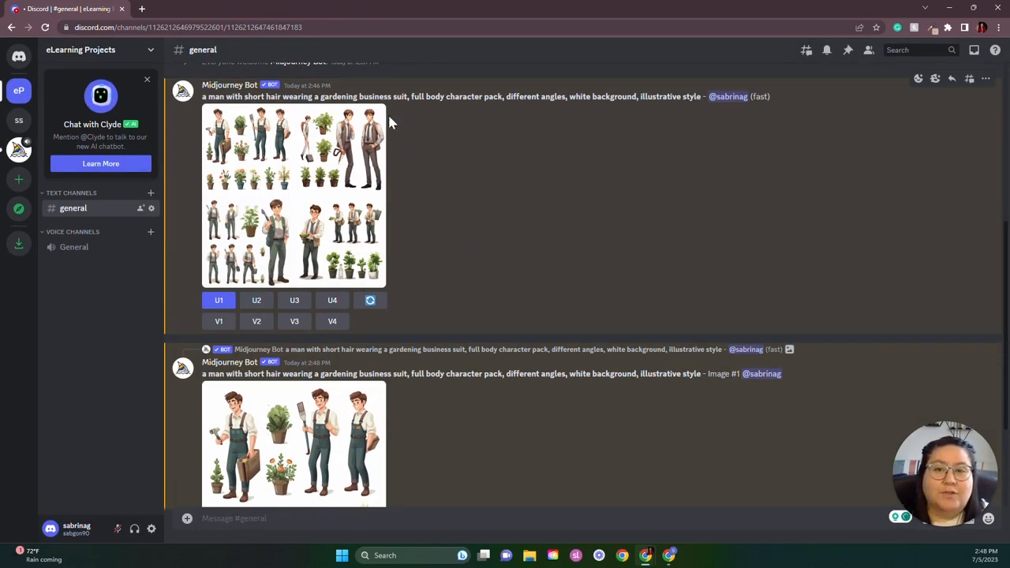
{"action": "left_click", "coordinate": [370, 300]}
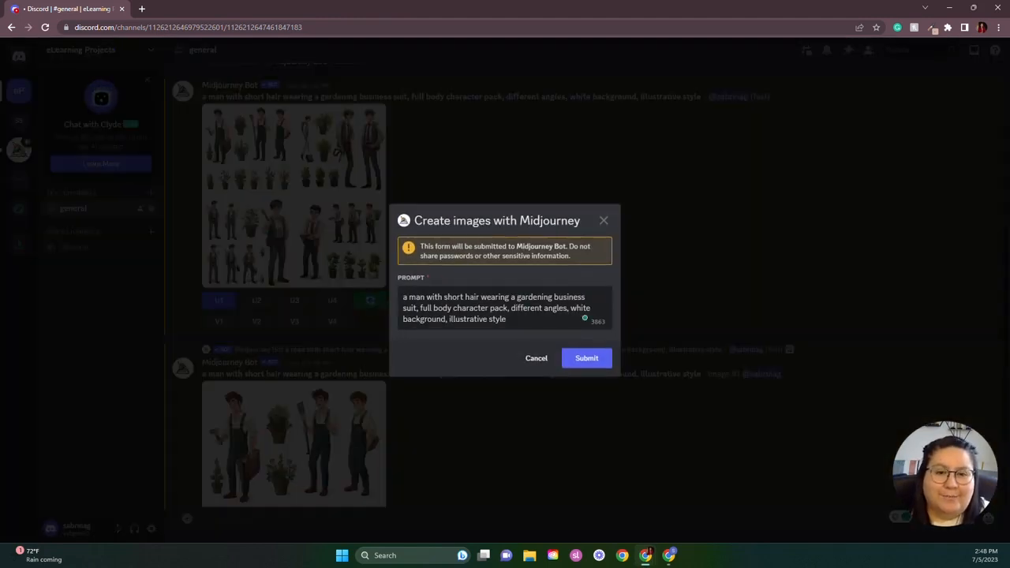
{"action": "left_click", "coordinate": [417, 308]}
{"action": "type", "text": "and tie"}
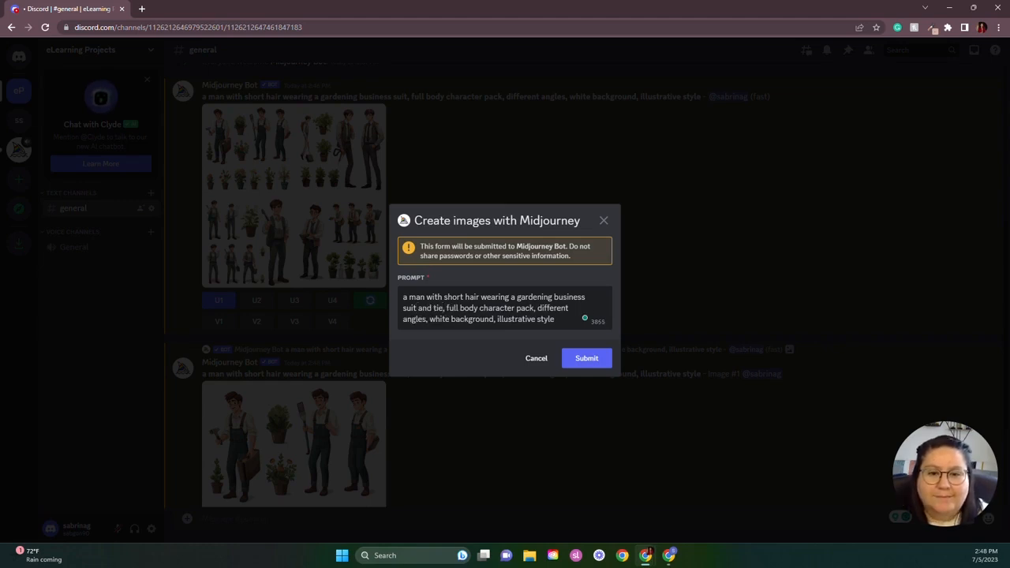
{"action": "left_click", "coordinate": [591, 360]}
{"action": "scroll", "coordinate": [286, 347], "scroll_direction": "down", "scroll_amount": 3}
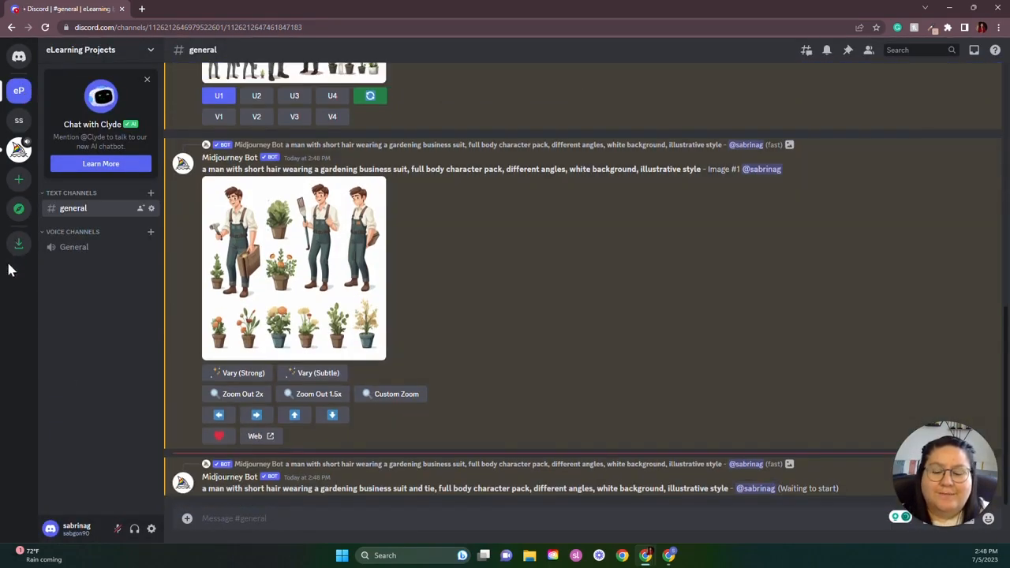
View the new suit-and-tie grid at full size in the browser, then upscale its fourth image in the general channel.
{"action": "left_click", "coordinate": [345, 397]}
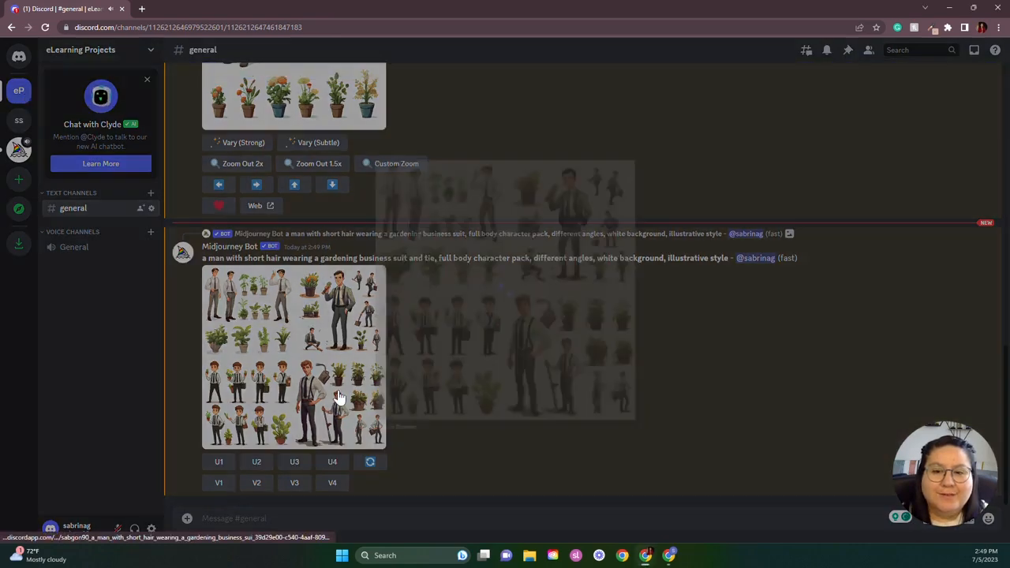
{"action": "left_click", "coordinate": [371, 464]}
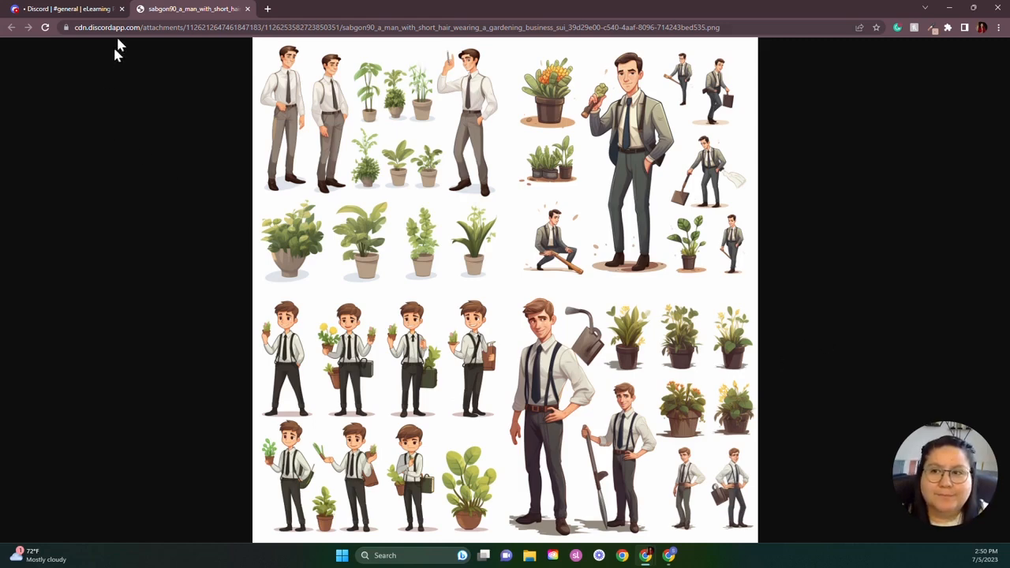
{"action": "left_click", "coordinate": [81, 9]}
{"action": "left_click", "coordinate": [333, 326]}
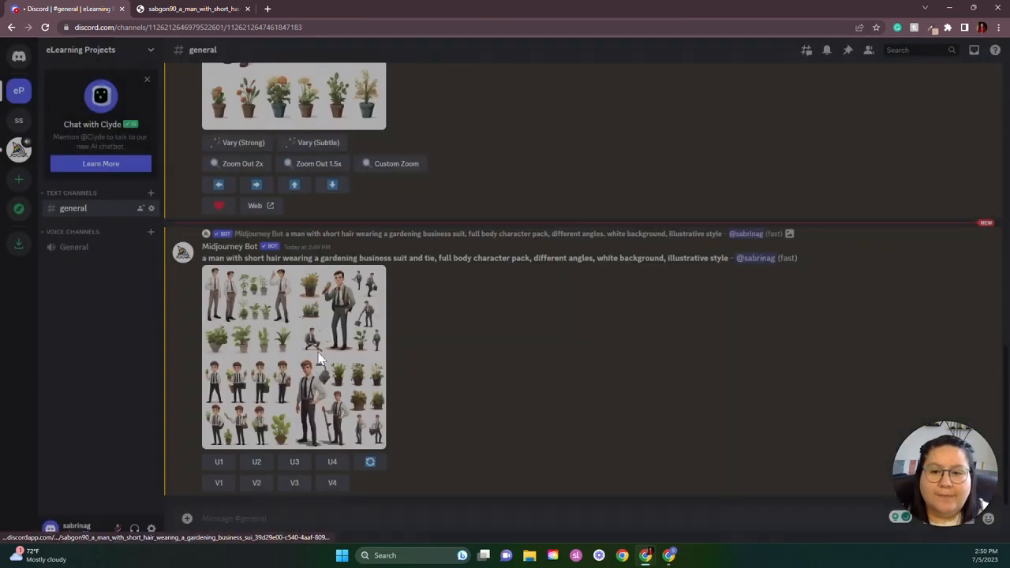
{"action": "left_click", "coordinate": [332, 462]}
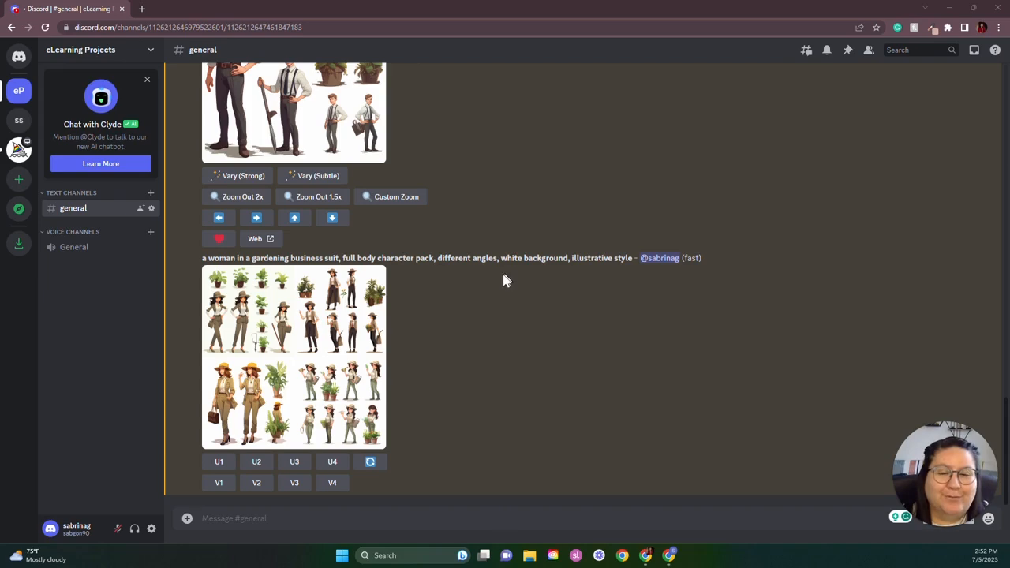
Compare the enlarged woman character grid with the upscaled suit-and-tie man for matching illustration style.
{"action": "scroll", "coordinate": [503, 276], "scroll_direction": "up", "scroll_amount": 3}
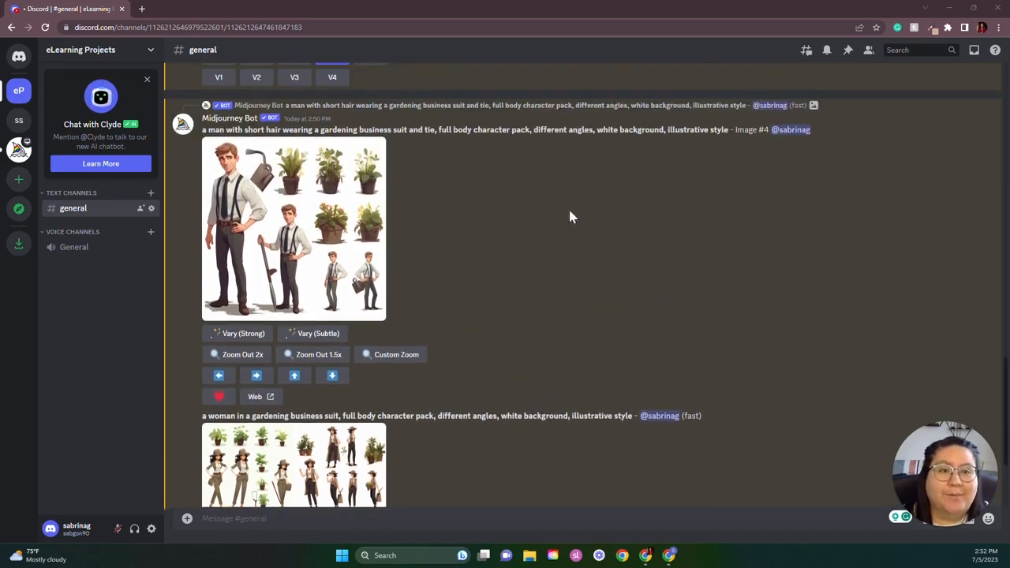
{"action": "scroll", "coordinate": [591, 321], "scroll_direction": "down", "scroll_amount": 3}
{"action": "left_click", "coordinate": [323, 385]}
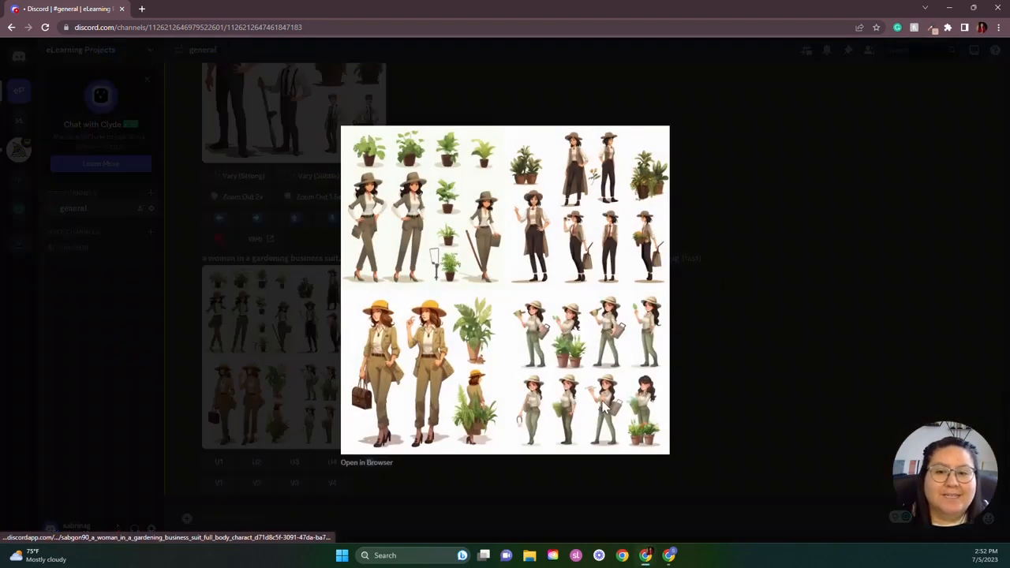
{"action": "left_click", "coordinate": [726, 397]}
{"action": "left_click", "coordinate": [341, 146]}
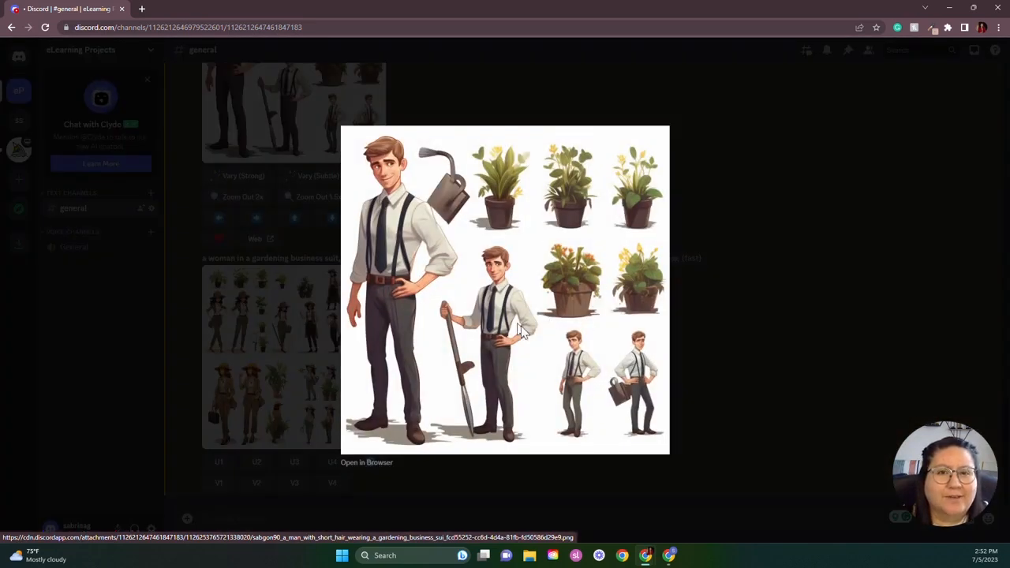
{"action": "left_click", "coordinate": [697, 385]}
{"action": "left_click", "coordinate": [340, 379]}
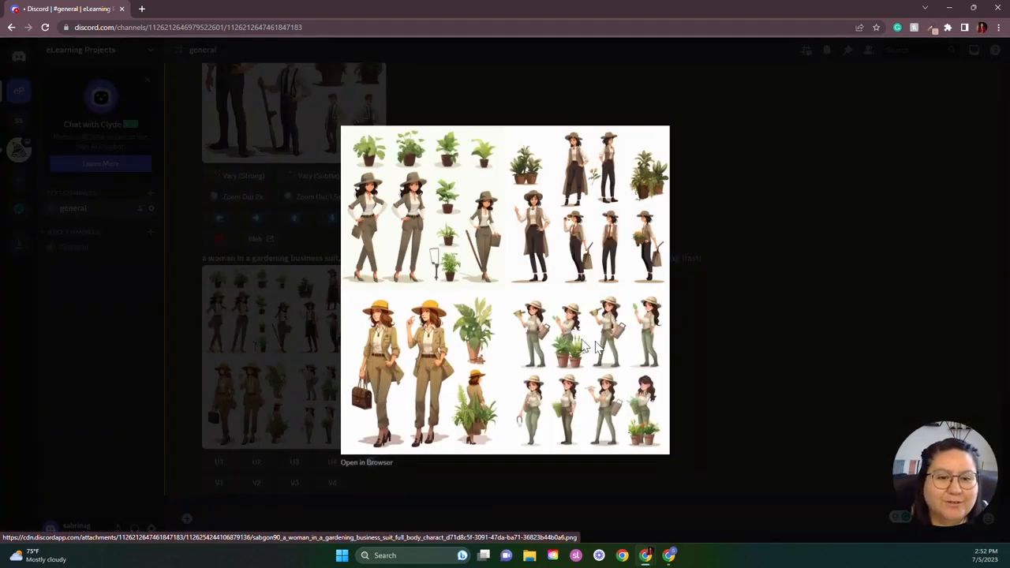
{"action": "left_click", "coordinate": [708, 403]}
Open the upscaled suit-and-tie man image in a separate browser tab and select its web address.
{"action": "scroll", "coordinate": [553, 379], "scroll_direction": "up", "scroll_amount": 1}
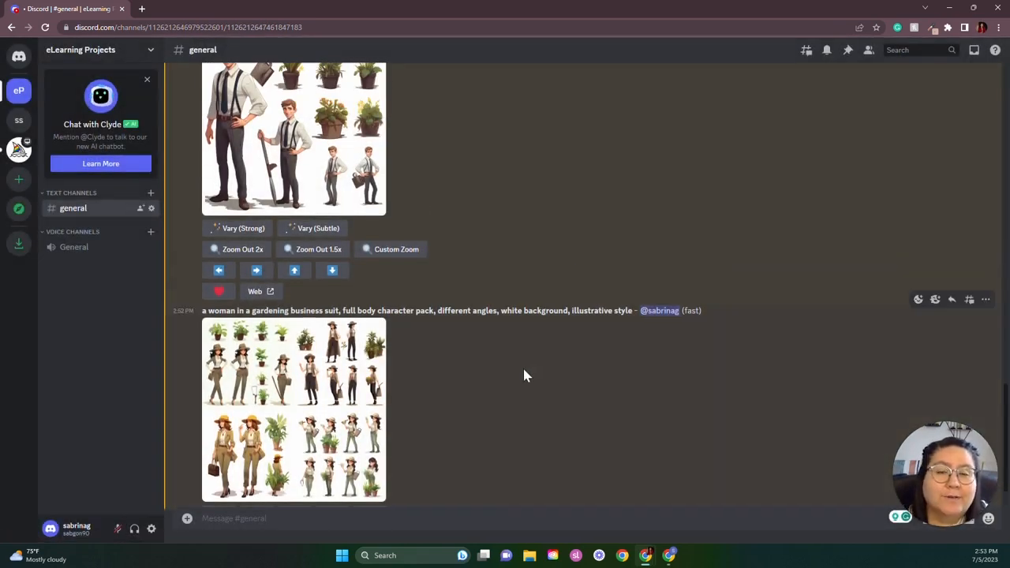
{"action": "scroll", "coordinate": [519, 376], "scroll_direction": "up", "scroll_amount": 1}
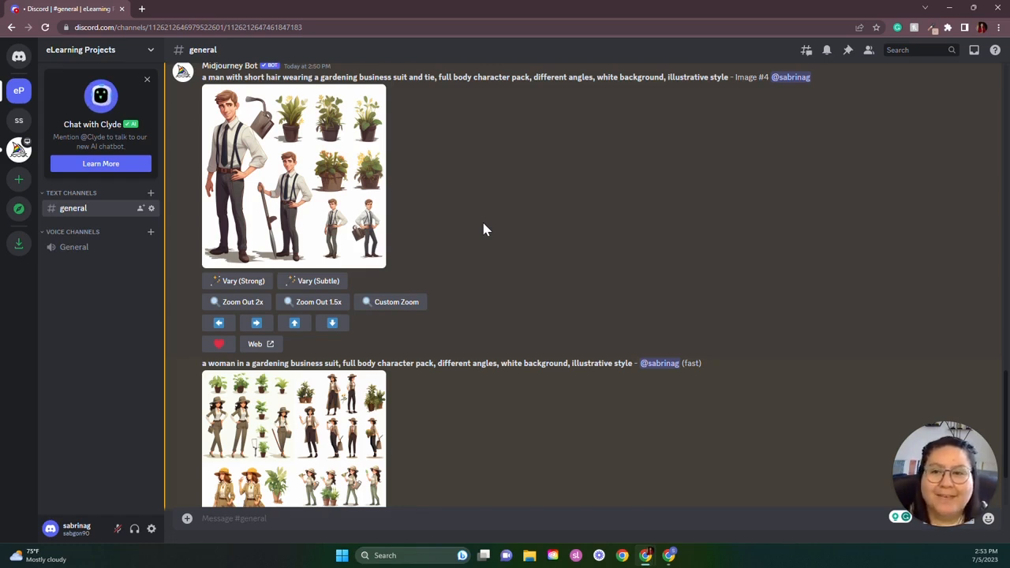
{"action": "left_click", "coordinate": [277, 175]}
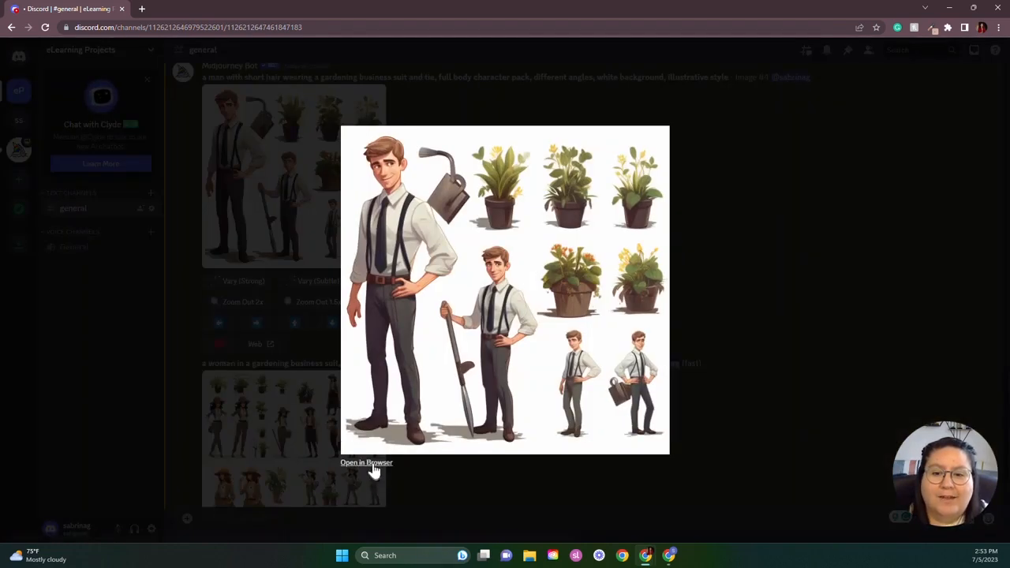
{"action": "left_click", "coordinate": [366, 463]}
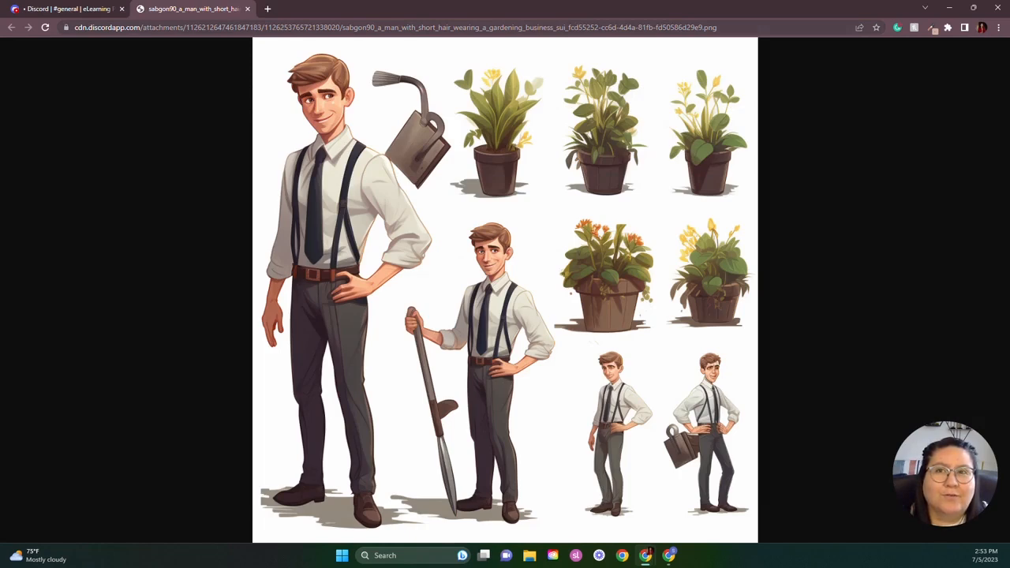
{"action": "left_click", "coordinate": [342, 29]}
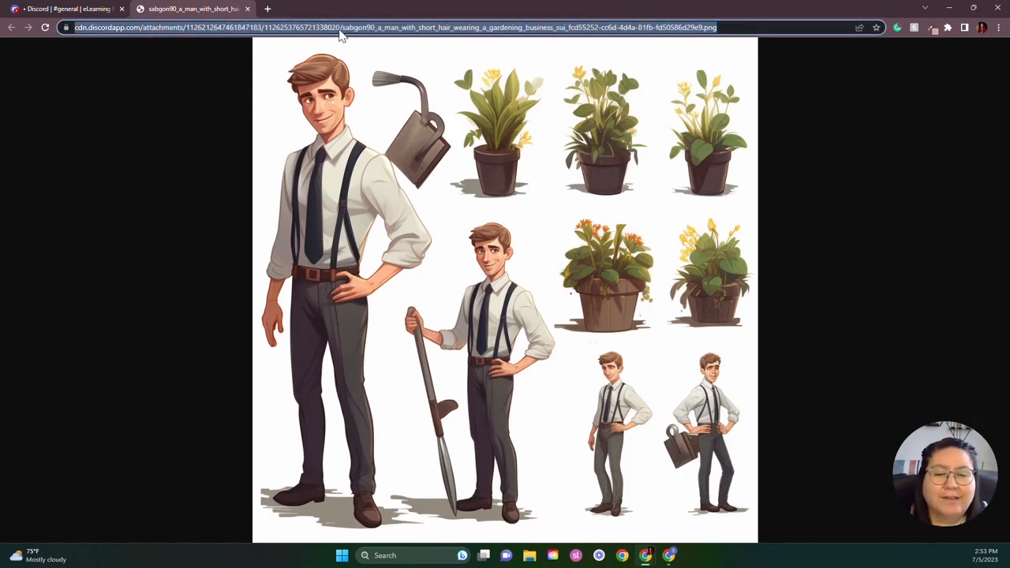
Return to the general channel, close the image preview, and show the message attachment options.
{"action": "left_click", "coordinate": [106, 11]}
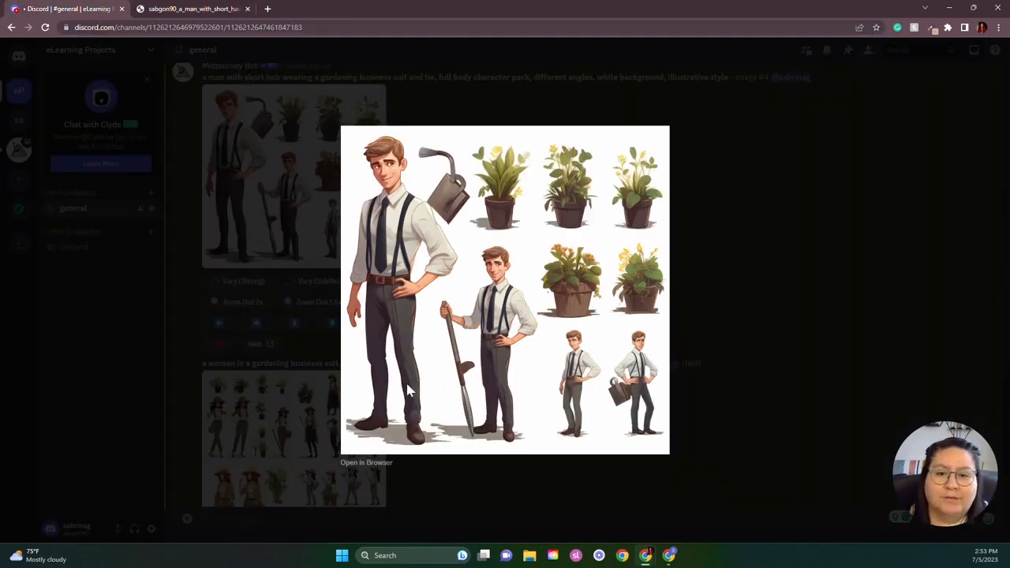
{"action": "left_click", "coordinate": [433, 475]}
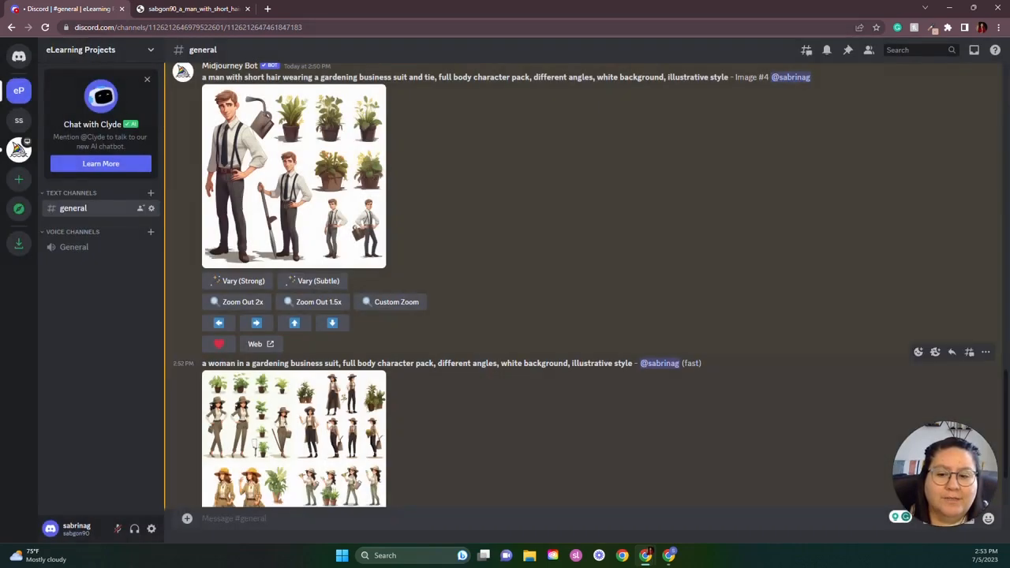
{"action": "left_click", "coordinate": [188, 520]}
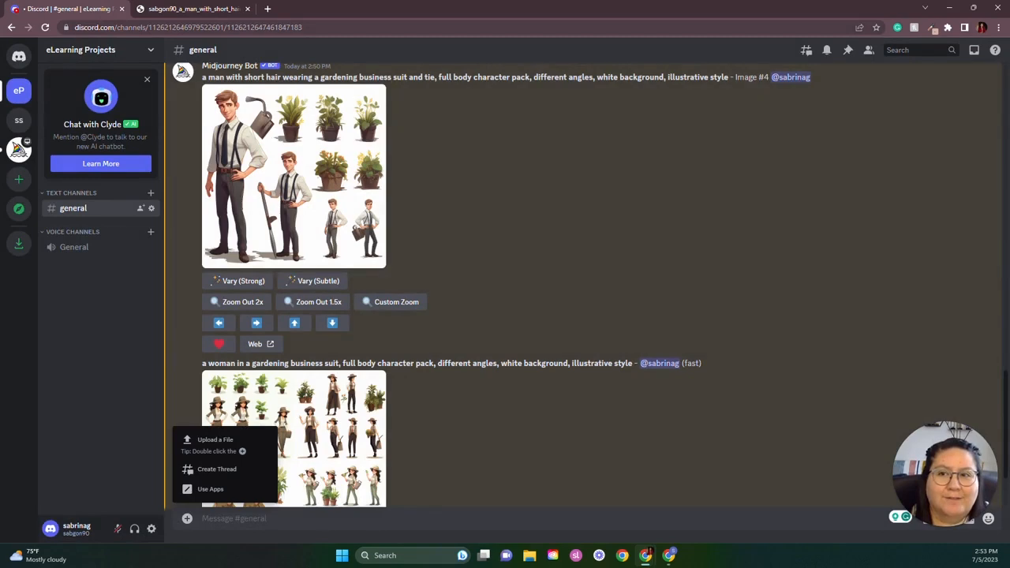
Copy the web address of the suit-and-tie man image, return to the general channel, and close the image preview.
{"action": "left_click", "coordinate": [212, 10]}
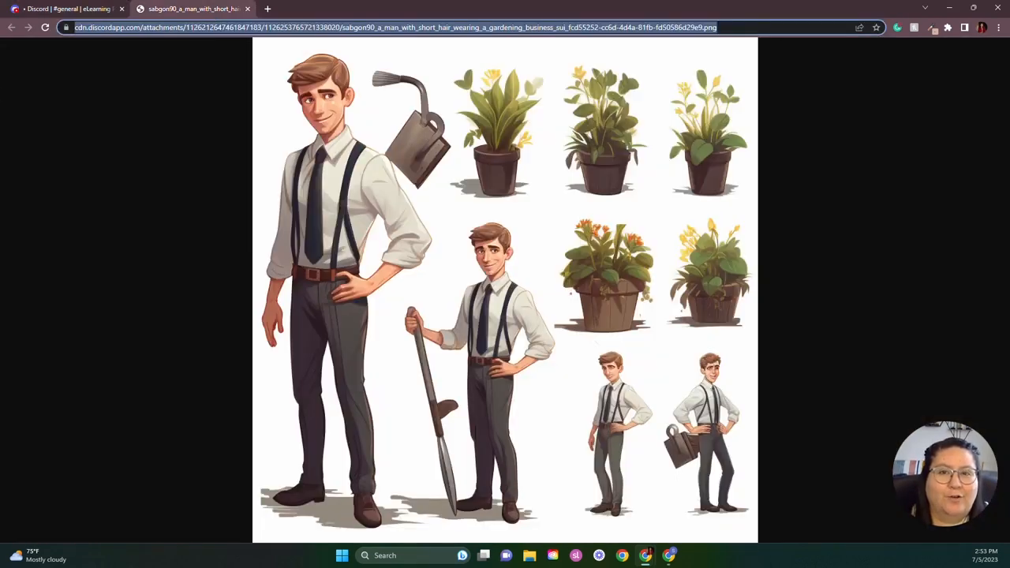
{"action": "right_click", "coordinate": [368, 30]}
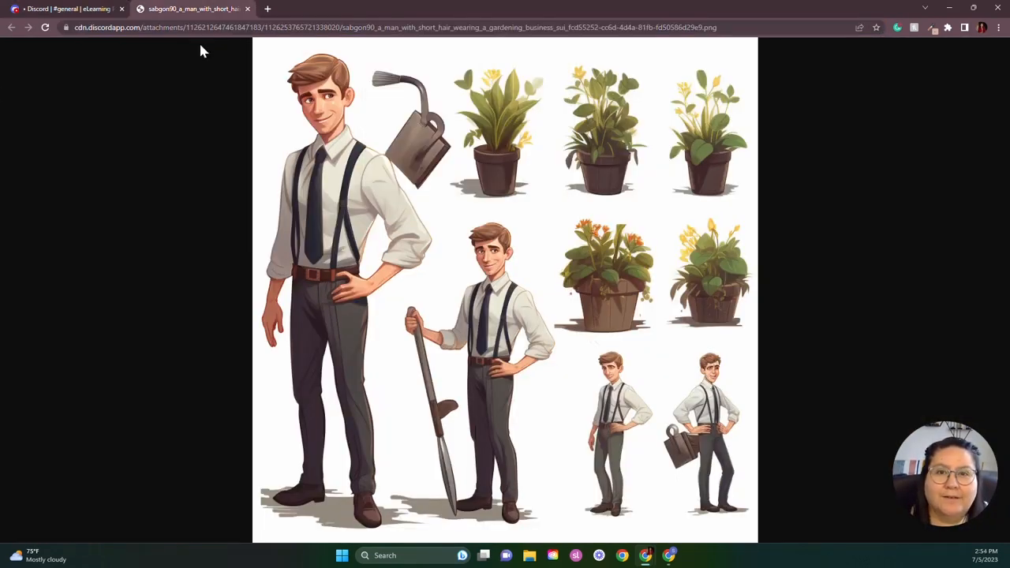
{"action": "left_click", "coordinate": [204, 30]}
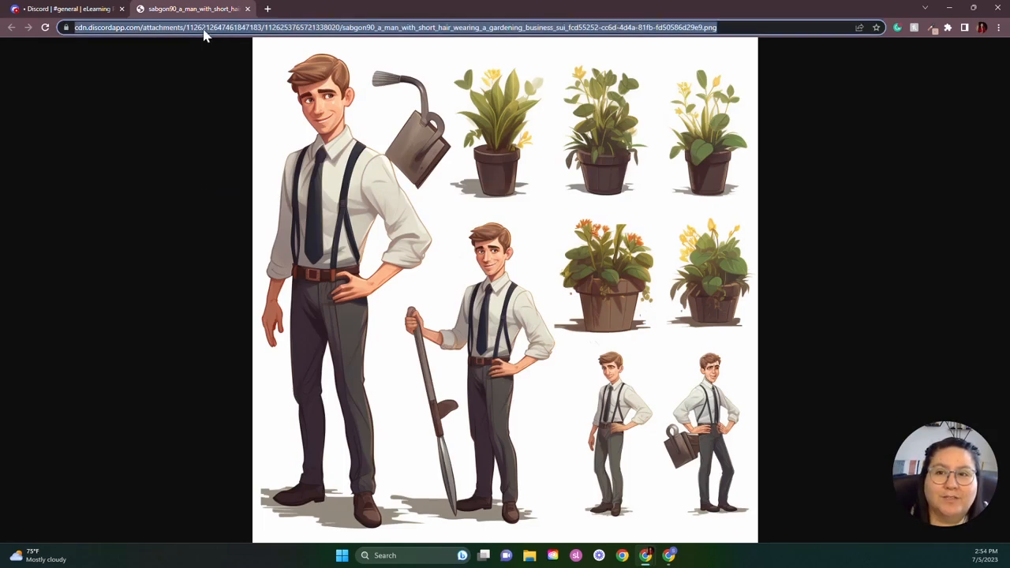
{"action": "right_click", "coordinate": [203, 35]}
{"action": "left_click", "coordinate": [225, 92]}
{"action": "left_click", "coordinate": [79, 9]}
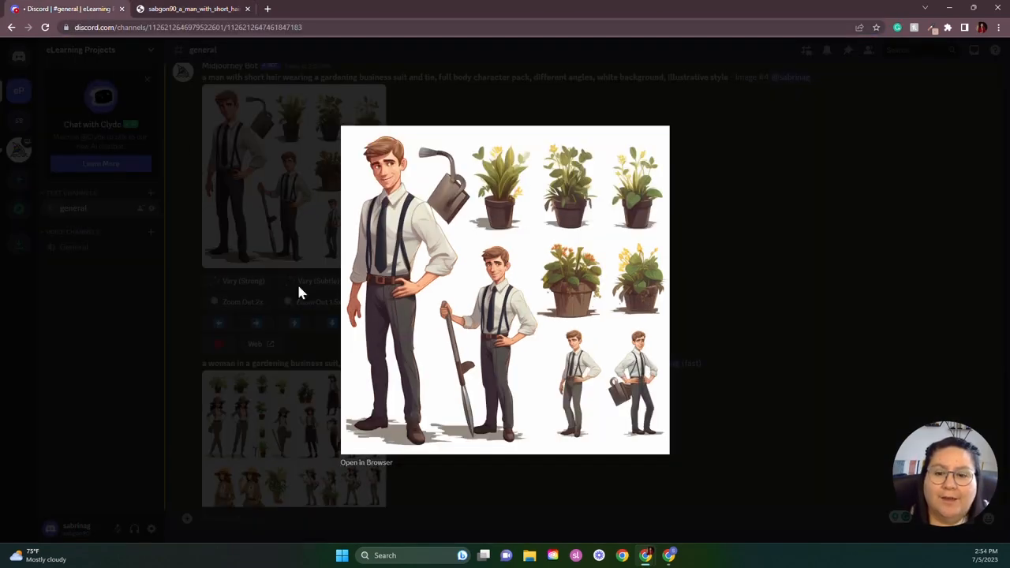
{"action": "left_click", "coordinate": [332, 471]}
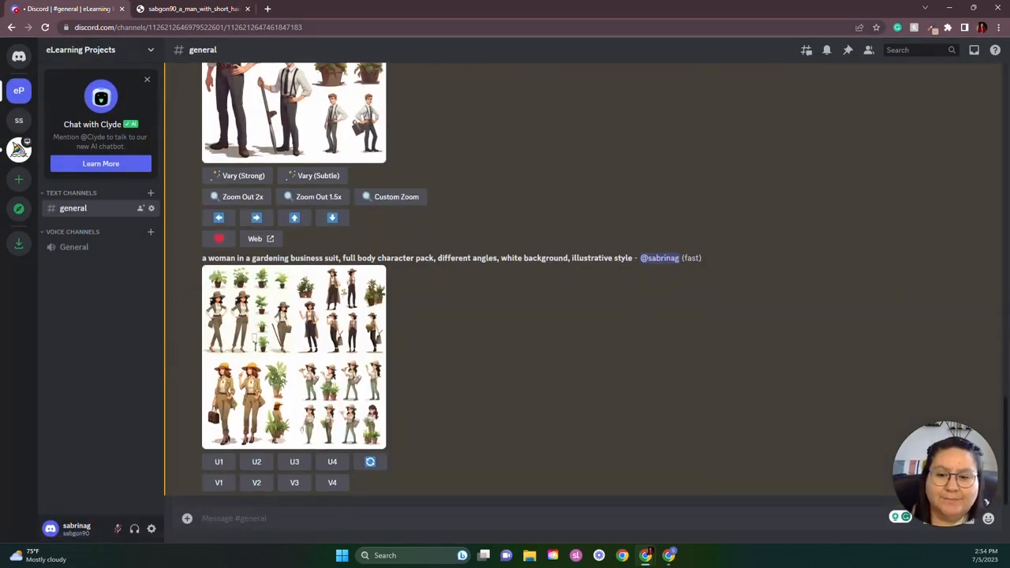
{"action": "type", "text": "/"}
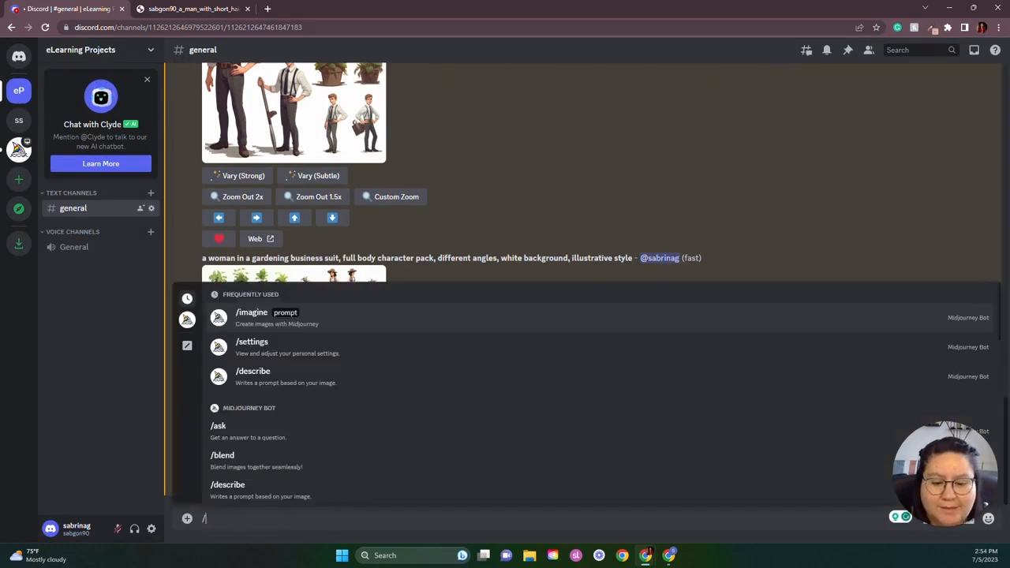
{"action": "type", "text": "imagine"}
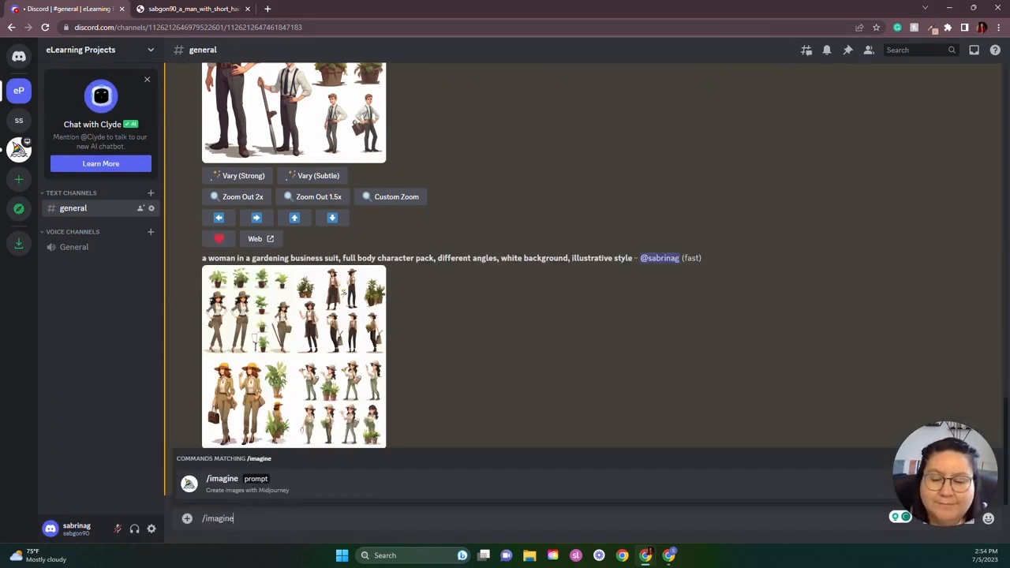
{"action": "key", "text": "BackSpace"}
{"action": "key", "text": "BackSpace"}
{"action": "key", "text": "BackSpace"}
{"action": "key", "text": "BackSpace"}
{"action": "key", "text": "BackSpace"}
{"action": "key", "text": "BackSpace"}
{"action": "key", "text": "BackSpace"}
{"action": "key", "text": "BackSpace"}
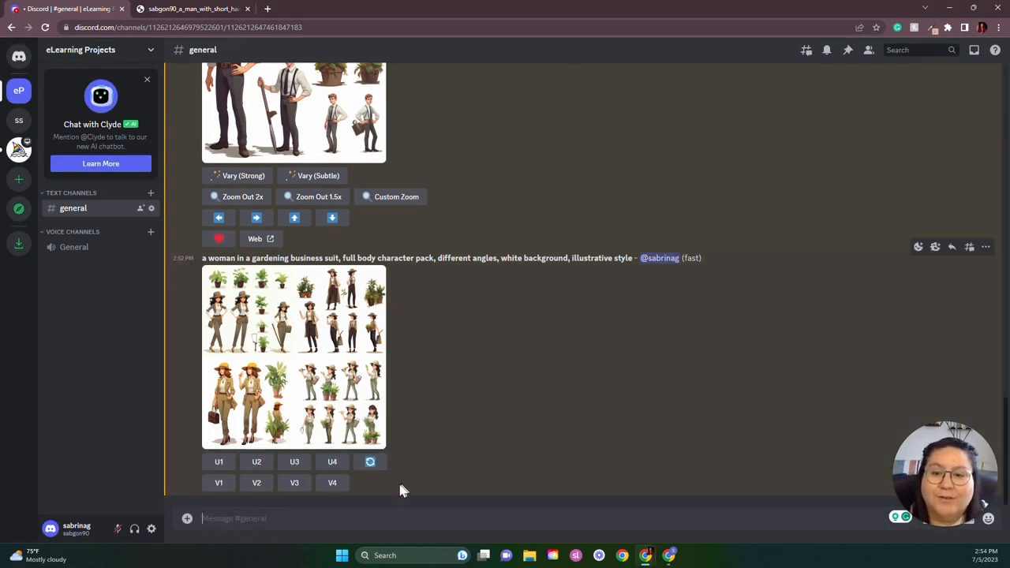
Rerun the woman gardening suit prompt with the copied image address and a comma in front, and view the resulting grid enlarged.
{"action": "left_click", "coordinate": [370, 462]}
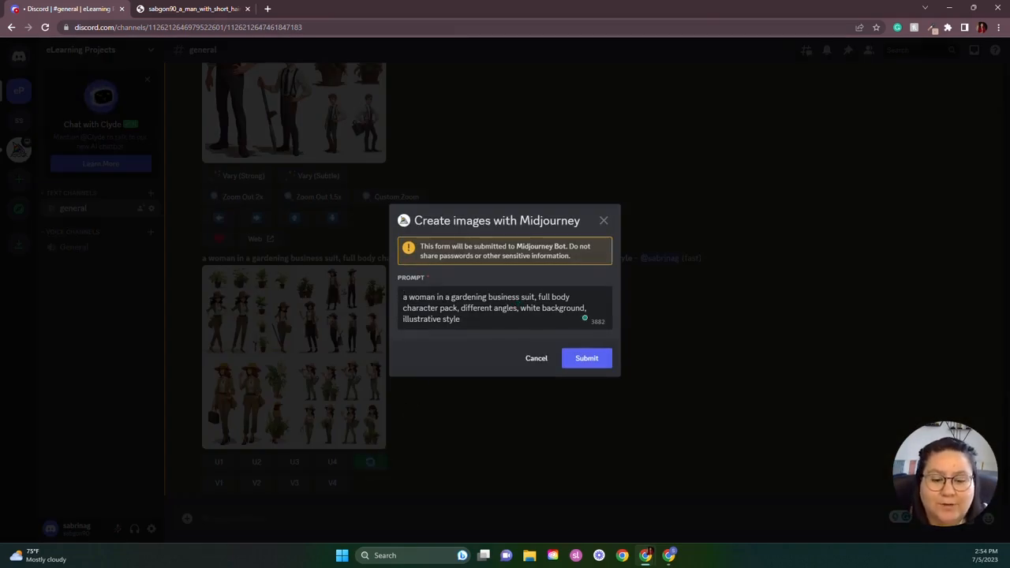
{"action": "key", "text": "ctrl+v"}
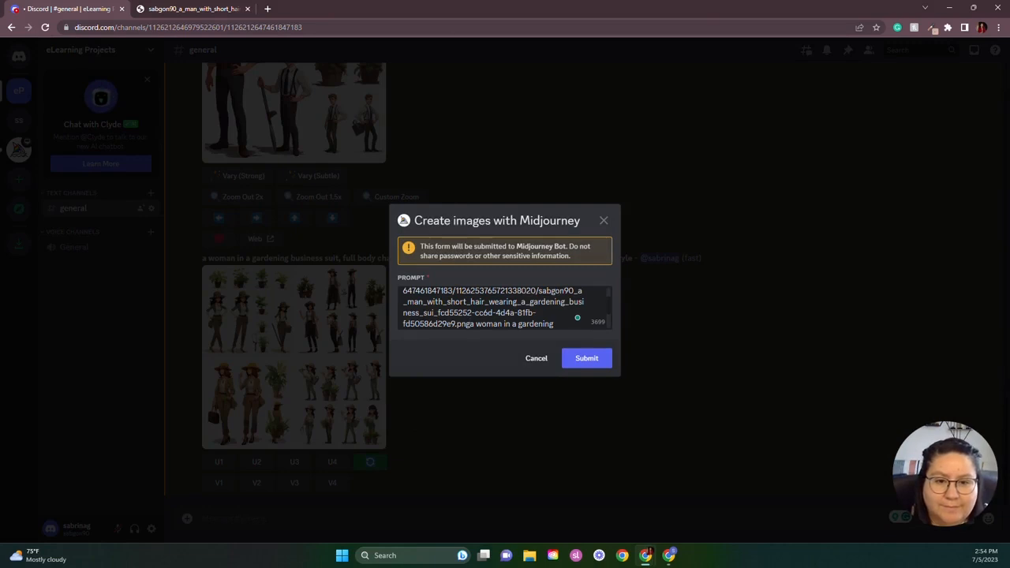
{"action": "type", "text": ","}
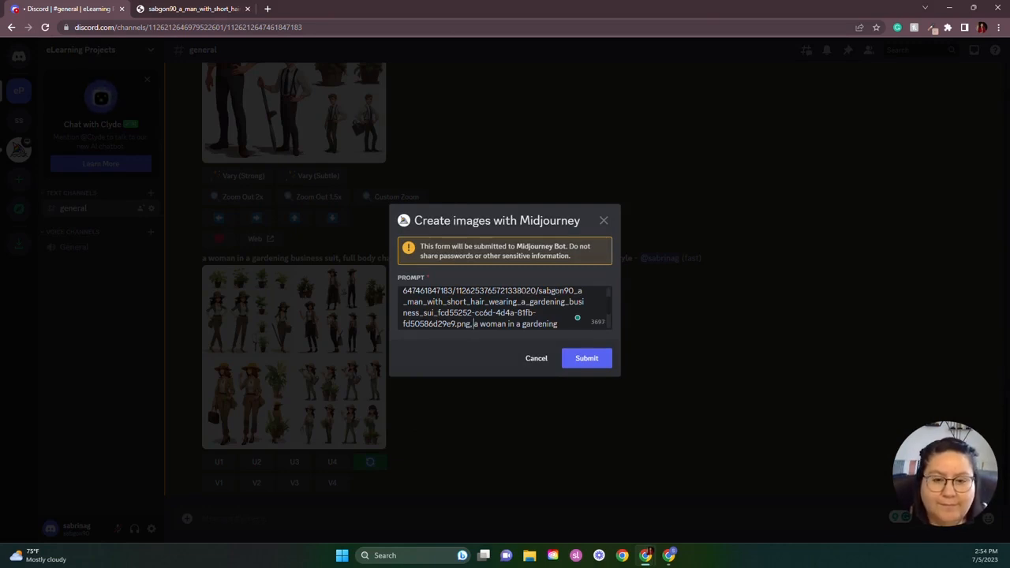
{"action": "left_click", "coordinate": [576, 360]}
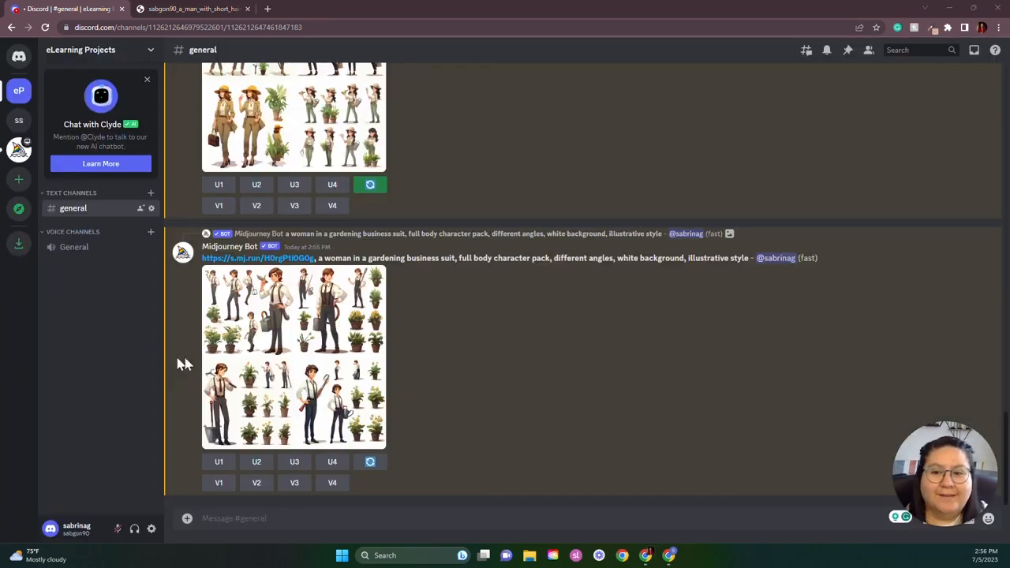
{"action": "left_click", "coordinate": [247, 368]}
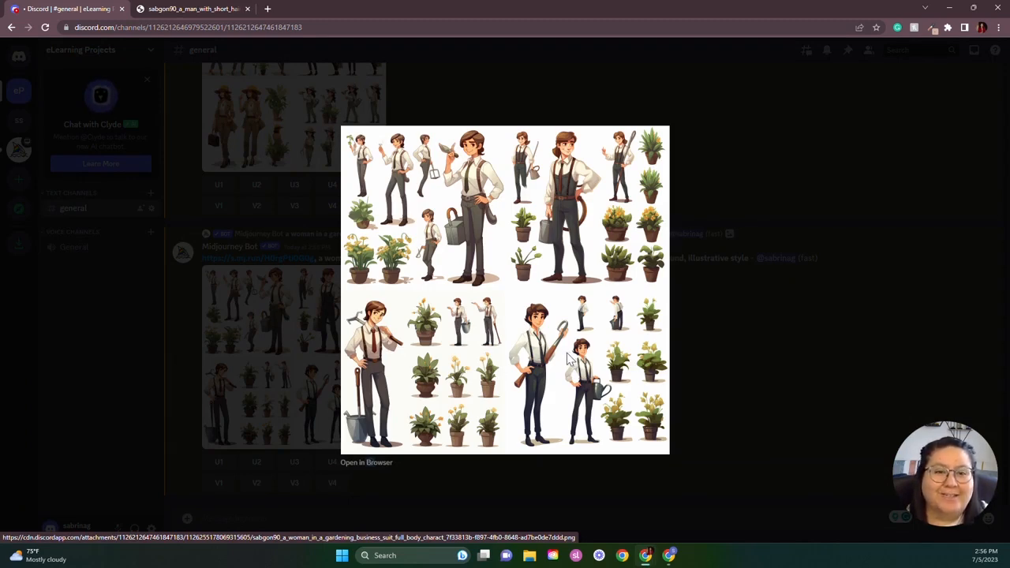
{"action": "left_click", "coordinate": [709, 371]}
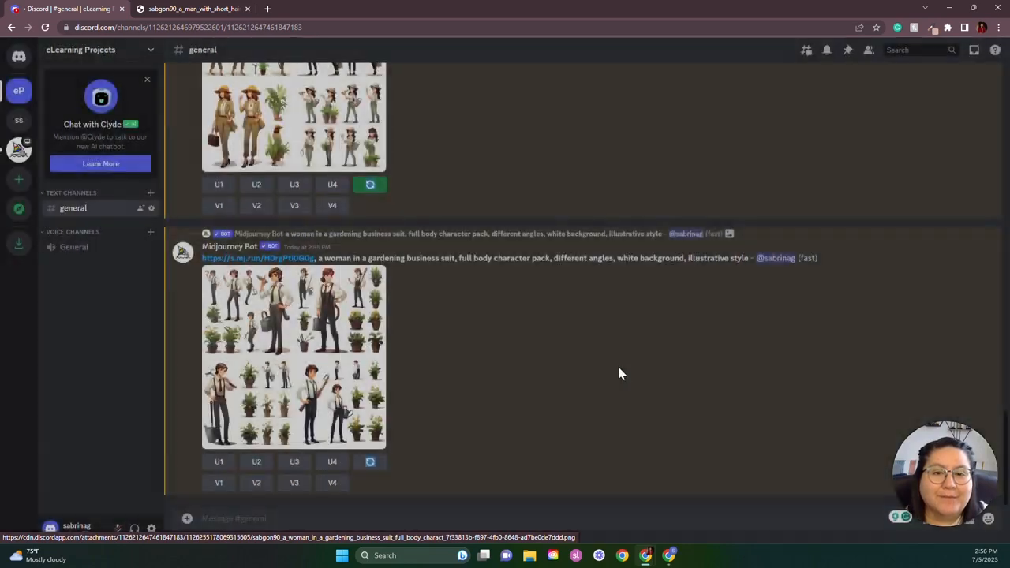
Add an envelope reaction to the upscaled suit-and-tie man message to request its seed.
{"action": "scroll", "coordinate": [416, 341], "scroll_direction": "up", "scroll_amount": 6}
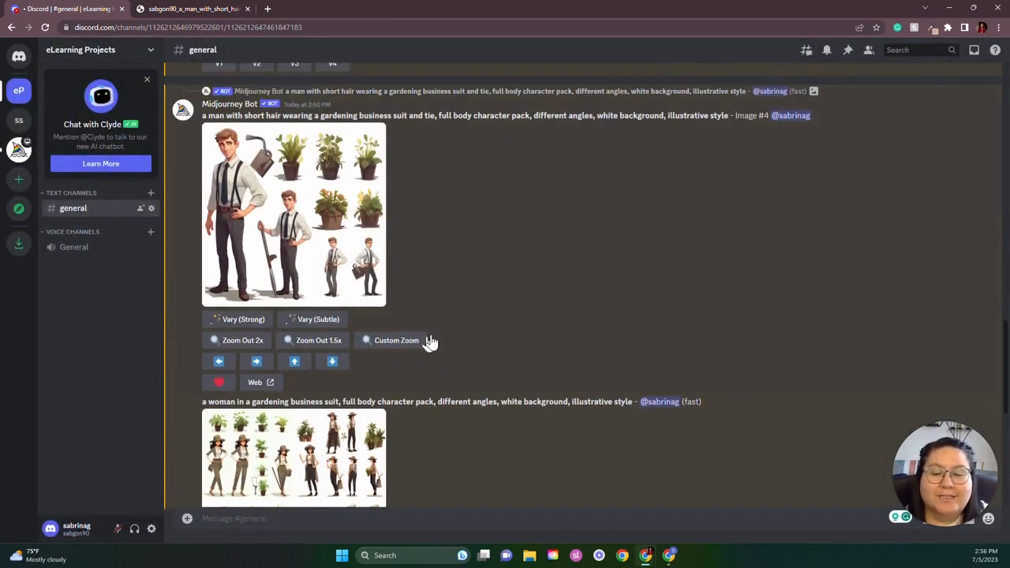
{"action": "right_click", "coordinate": [307, 214]}
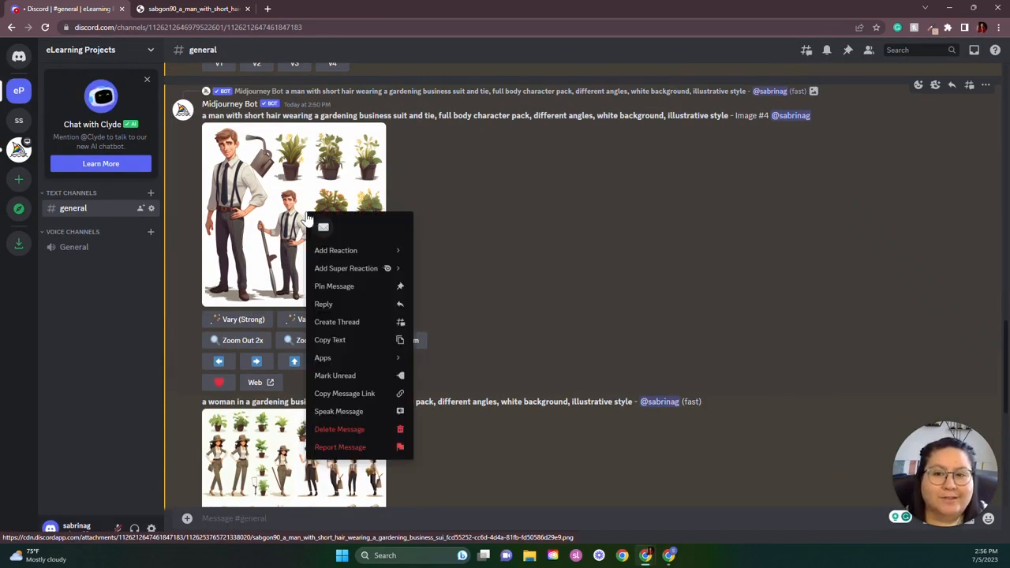
{"action": "mouse_move", "coordinate": [333, 251]}
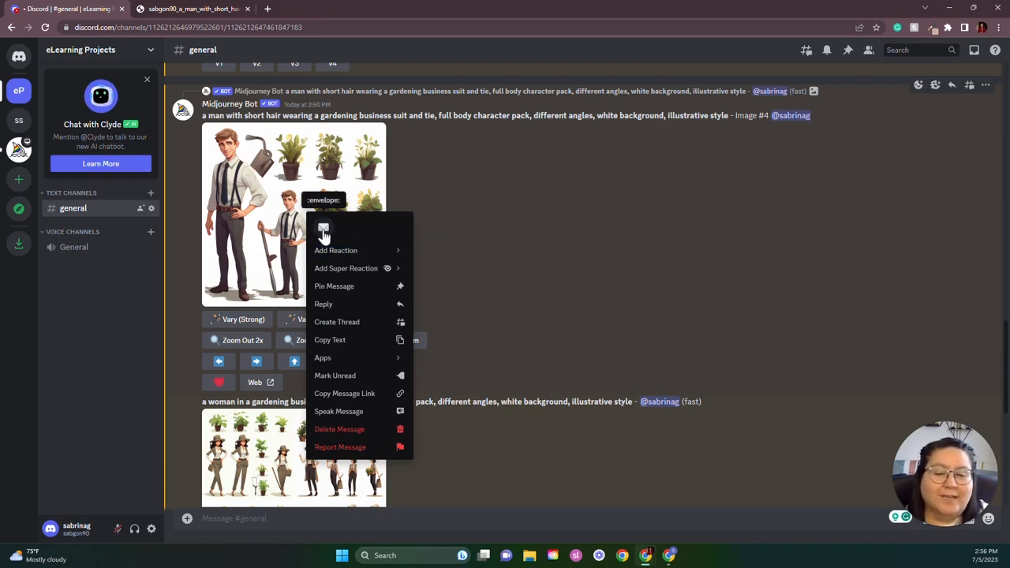
{"action": "left_click", "coordinate": [324, 229]}
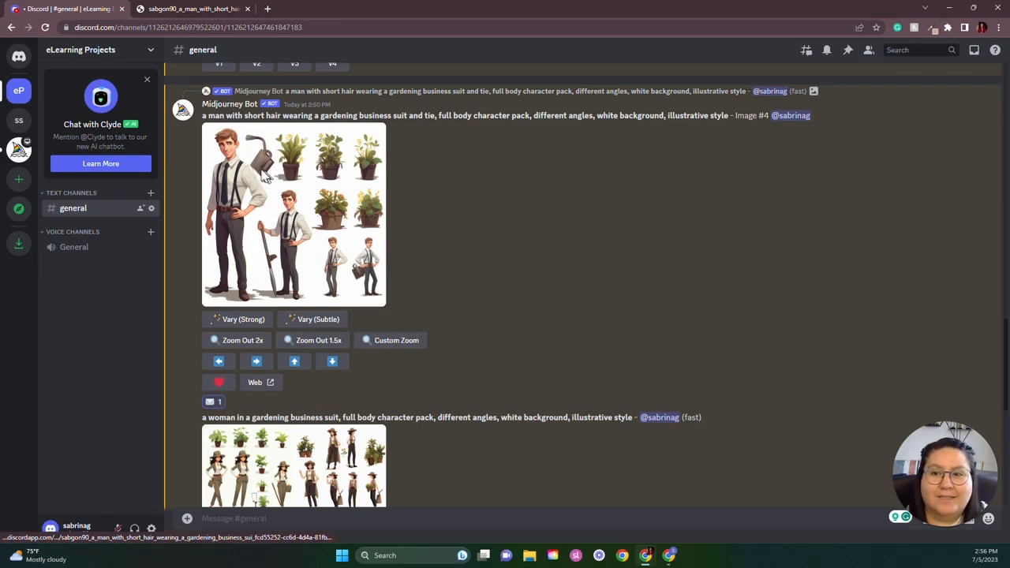
Copy the seed line for the man image from the Midjourney Bot's direct message.
{"action": "left_click", "coordinate": [20, 93]}
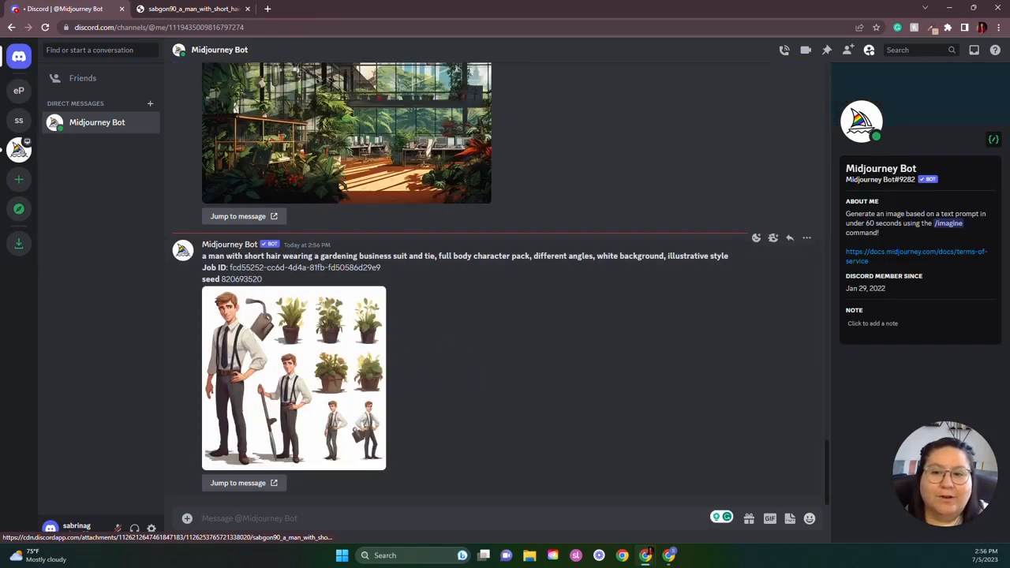
{"action": "left_click_drag", "start_coordinate": [269, 286], "coordinate": [203, 287]}
{"action": "key", "text": "ctrl+c"}
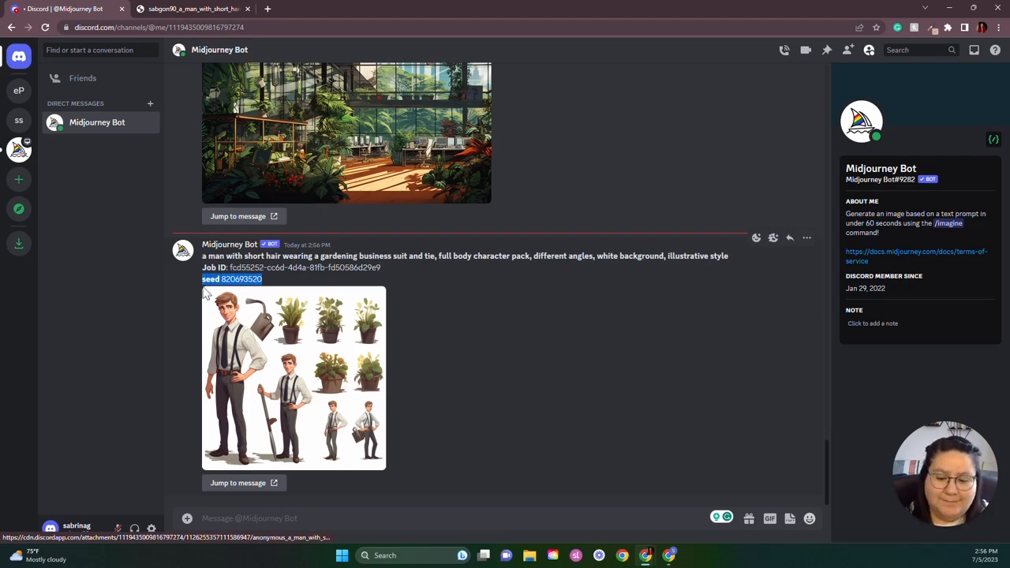
In the general channel, rerun the original woman gardening suit prompt with --seed 820693520 added at the end.
{"action": "left_click", "coordinate": [19, 90]}
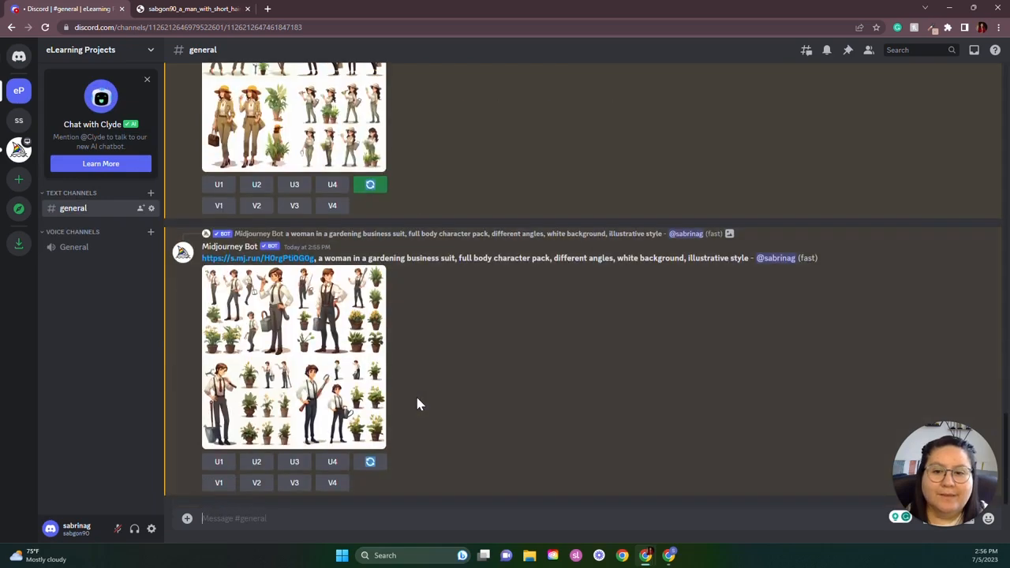
{"action": "scroll", "coordinate": [418, 399], "scroll_direction": "up", "scroll_amount": 1}
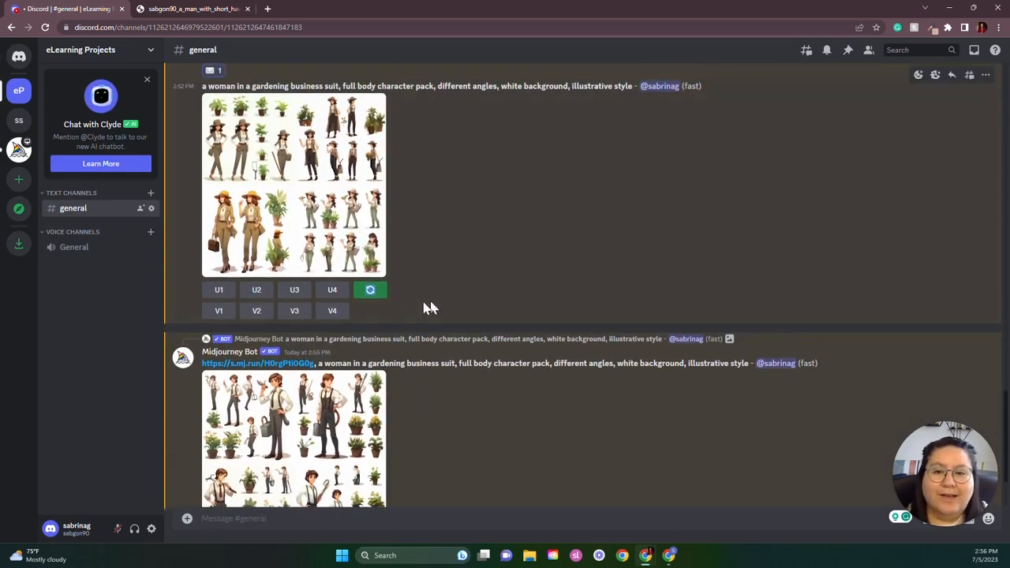
{"action": "left_click", "coordinate": [376, 292]}
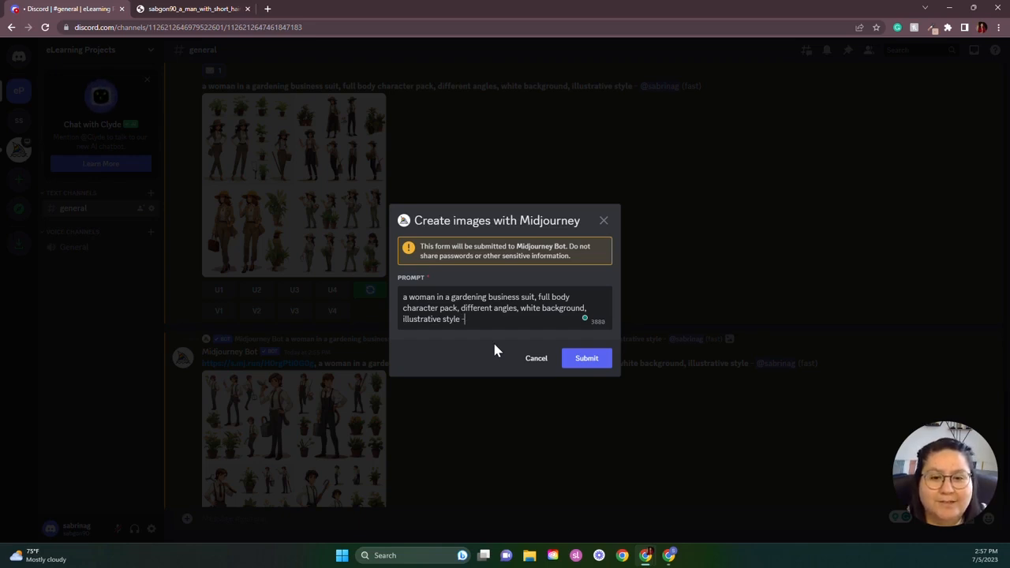
{"action": "type", "text": "--"}
{"action": "key", "text": "ctrl+v"}
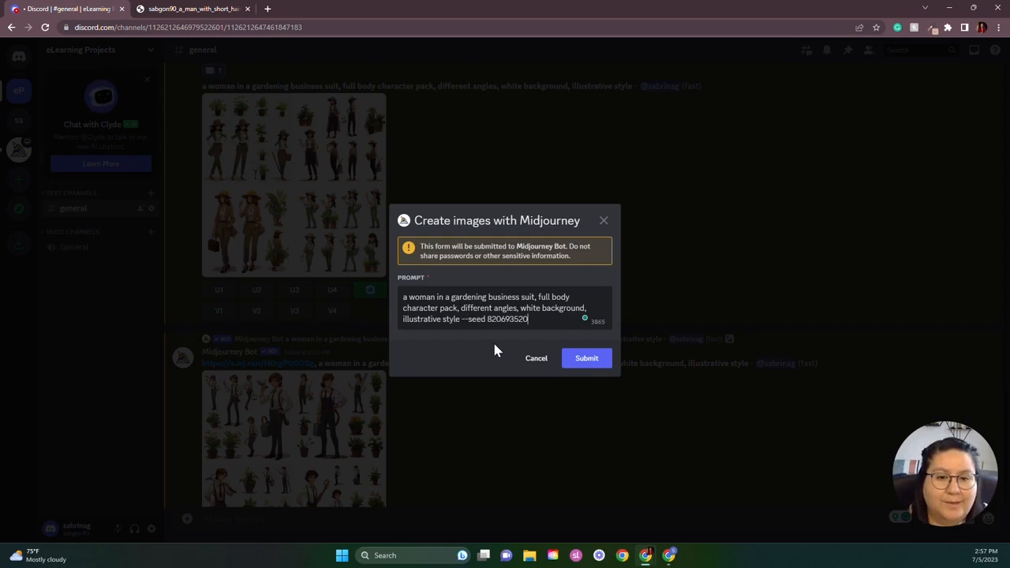
{"action": "left_click", "coordinate": [579, 367]}
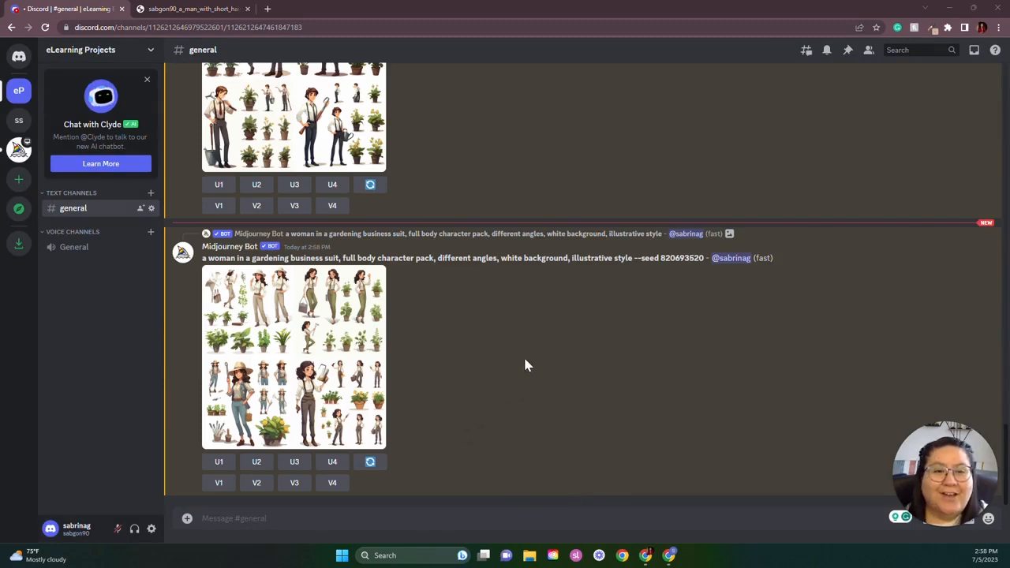
View the seeded woman grid enlarged, then upscale its third image and preview the result.
{"action": "left_click", "coordinate": [340, 358]}
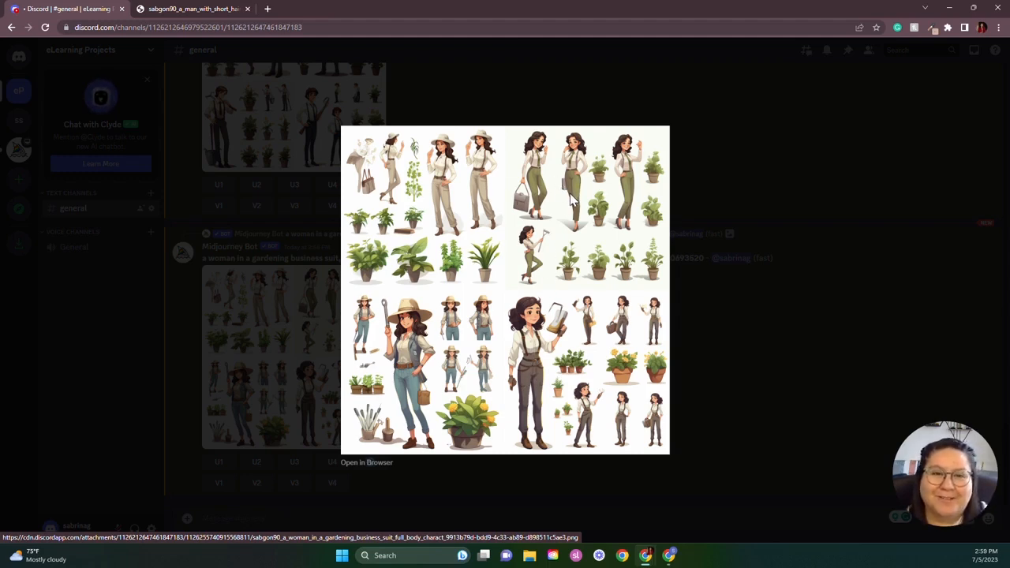
{"action": "left_click", "coordinate": [687, 247]}
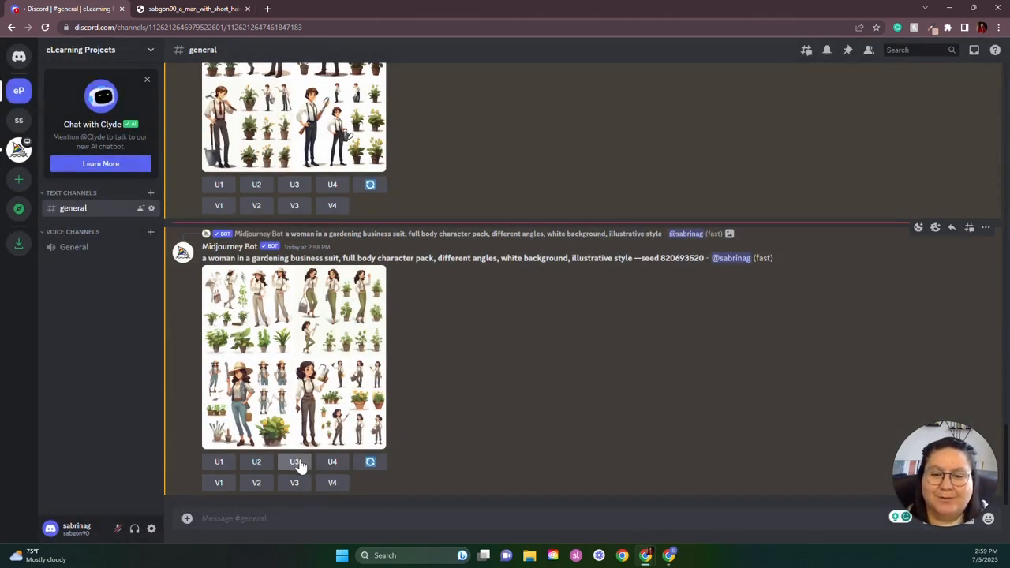
{"action": "left_click", "coordinate": [296, 462]}
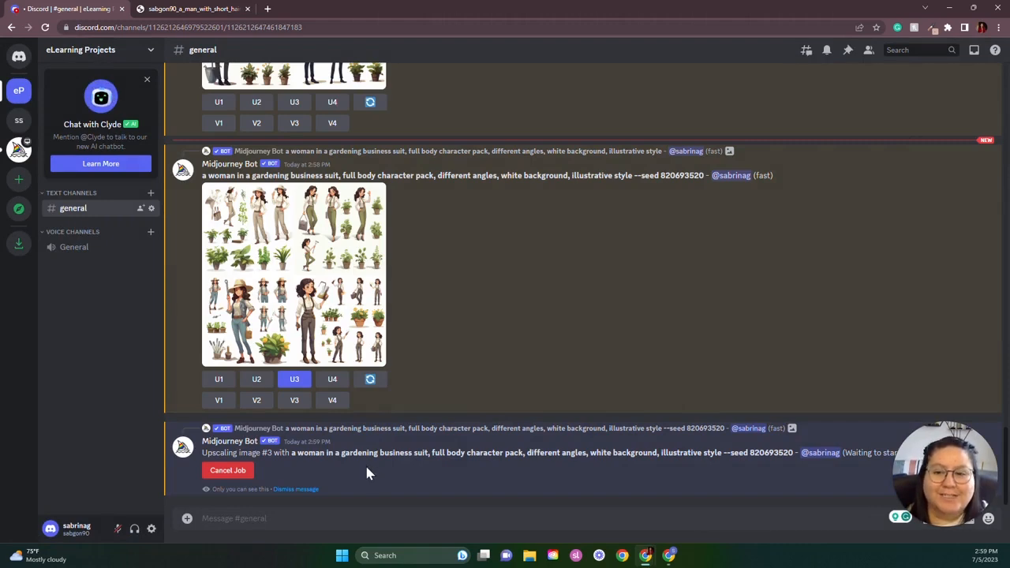
{"action": "left_click", "coordinate": [318, 328]}
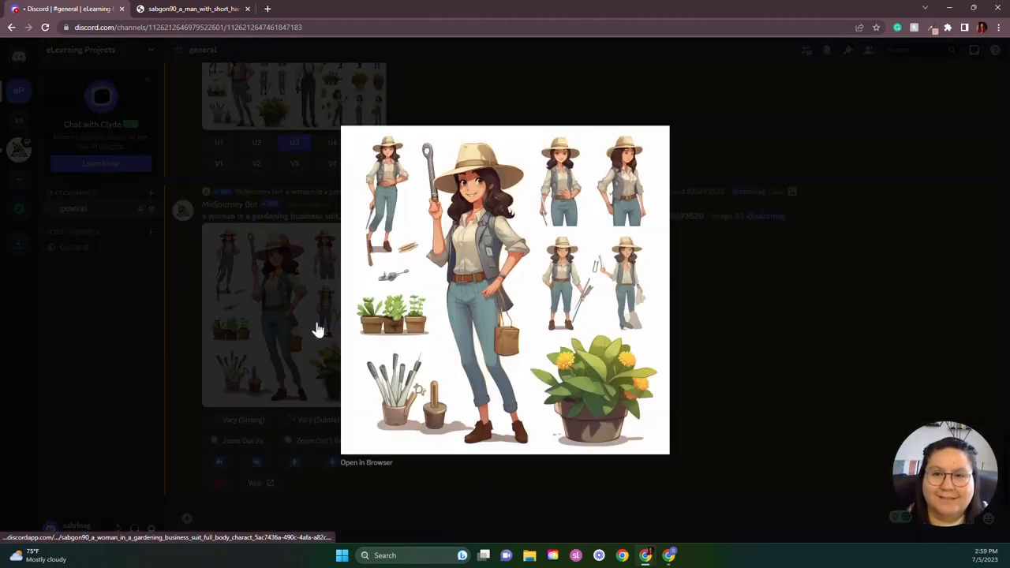
{"action": "left_click", "coordinate": [316, 329]}
Upscale the second image of the seeded woman grid.
{"action": "scroll", "coordinate": [460, 281], "scroll_direction": "up", "scroll_amount": 3}
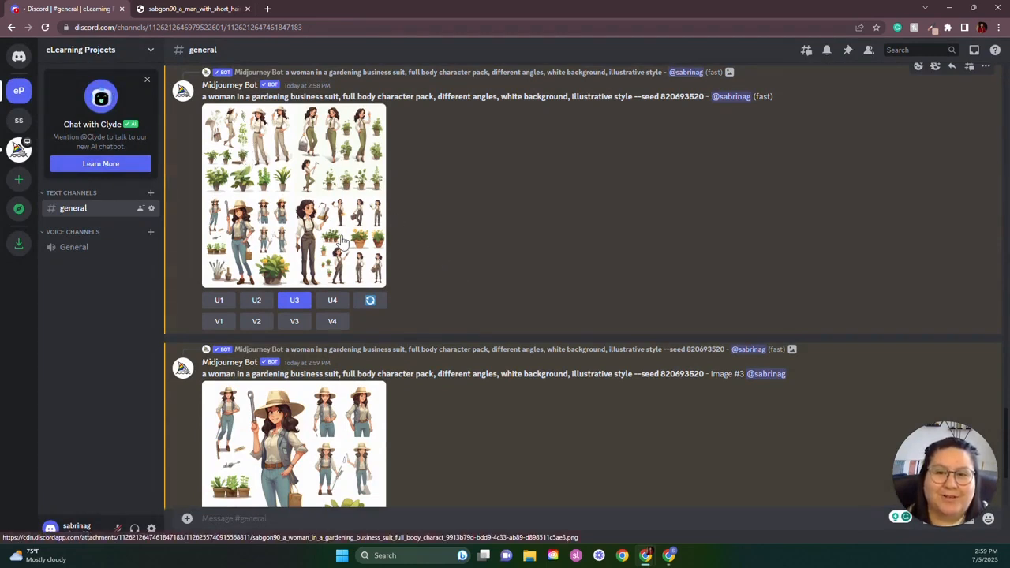
{"action": "left_click", "coordinate": [257, 302]}
{"action": "scroll", "coordinate": [495, 337], "scroll_direction": "down", "scroll_amount": 3}
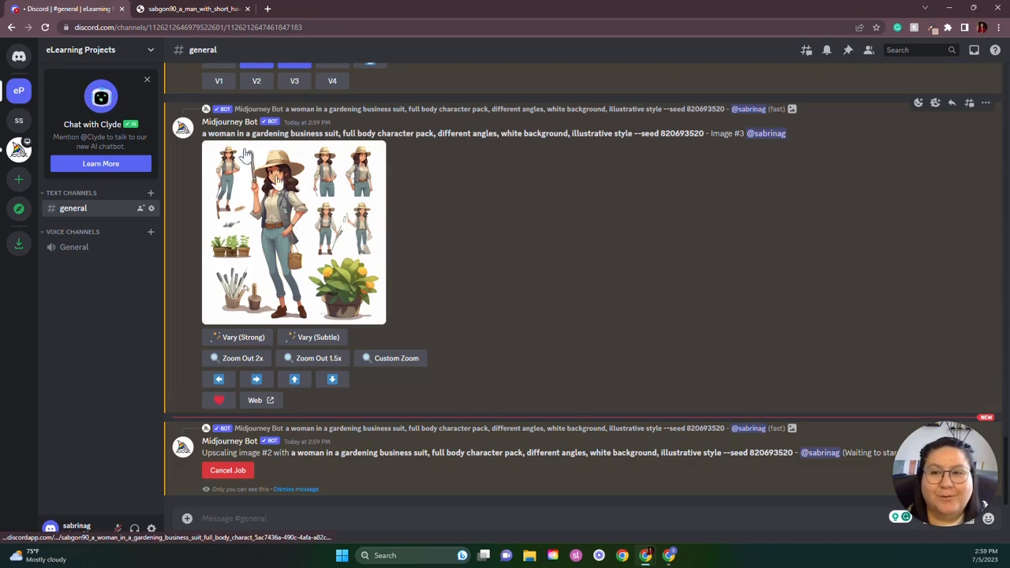
Open the upscaled second woman image in its own browser tab and compare its style with the suit-and-tie man image.
{"action": "left_click", "coordinate": [193, 10]}
{"action": "left_click", "coordinate": [101, 10]}
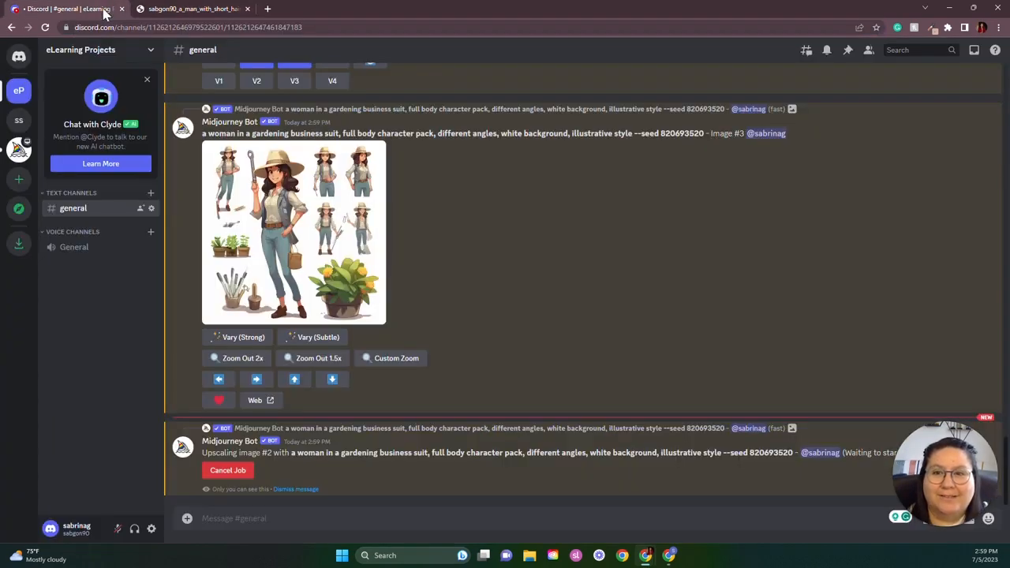
{"action": "left_click", "coordinate": [324, 338]}
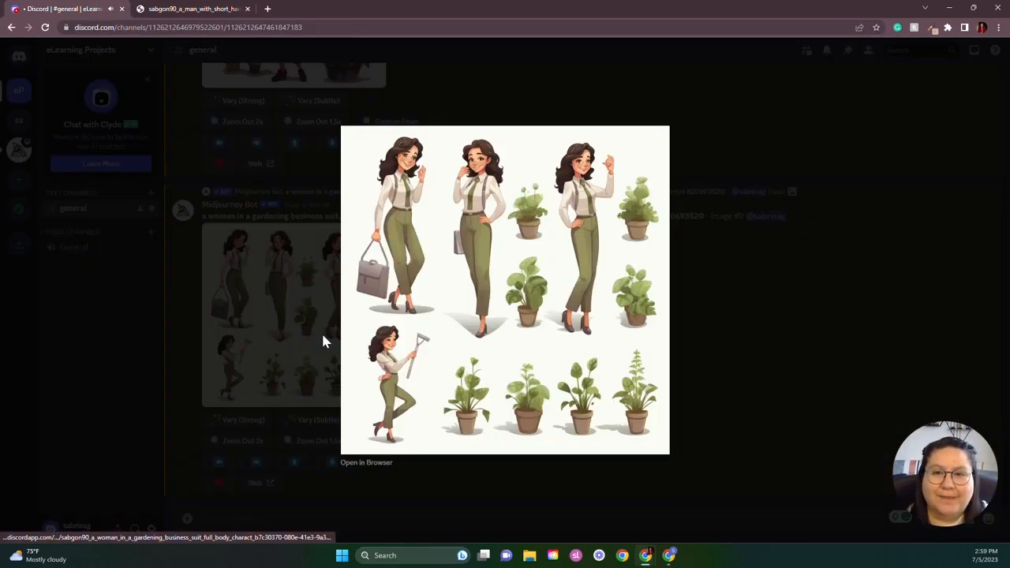
{"action": "left_click", "coordinate": [380, 464]}
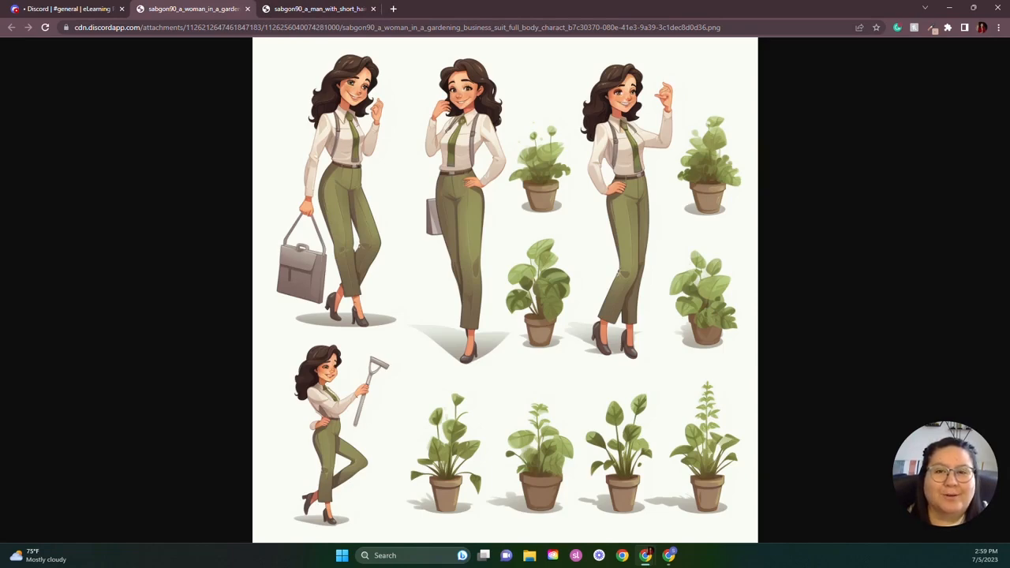
{"action": "left_click", "coordinate": [308, 9]}
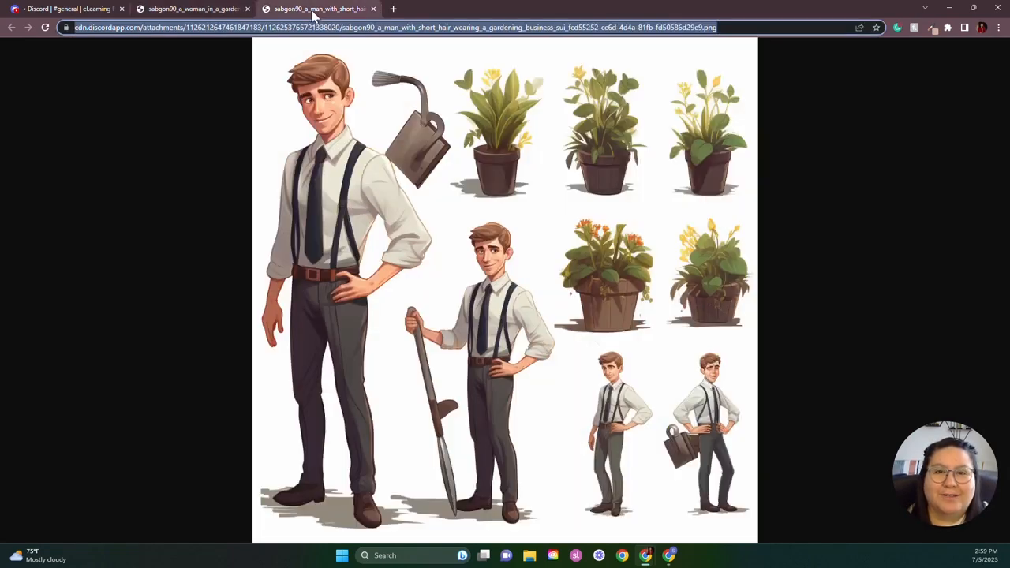
Compare the style of the seeded woman image with the suit-and-tie man image, and return to the general channel.
{"action": "left_click", "coordinate": [218, 11]}
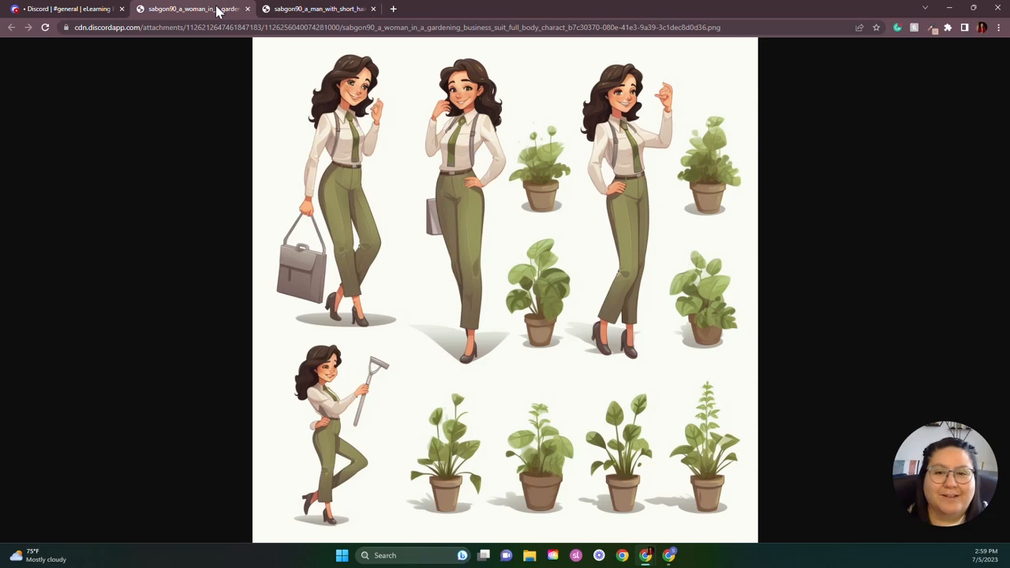
{"action": "left_click", "coordinate": [338, 11]}
{"action": "left_click", "coordinate": [199, 11]}
{"action": "left_click", "coordinate": [95, 9]}
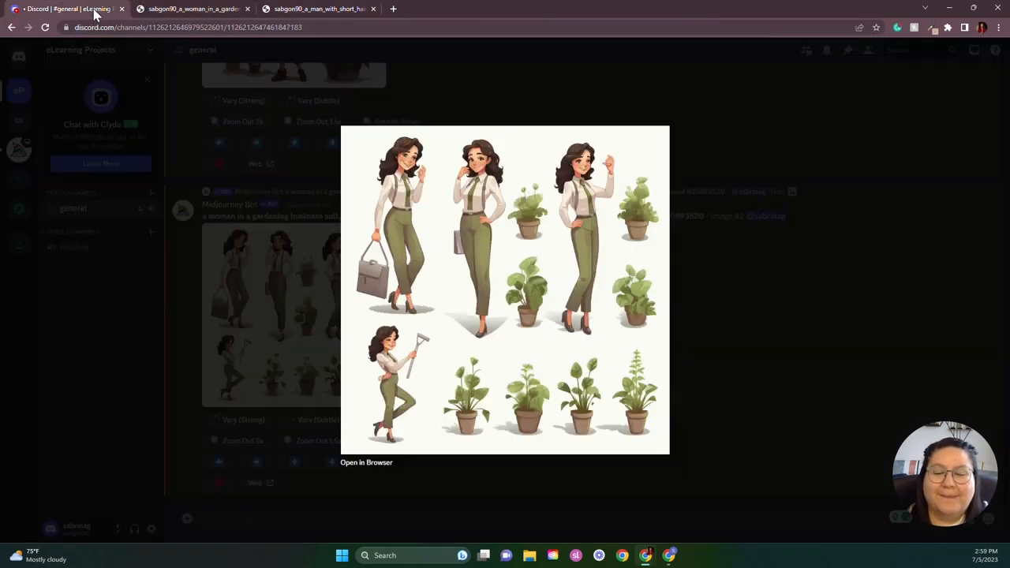
{"action": "left_click", "coordinate": [306, 120]}
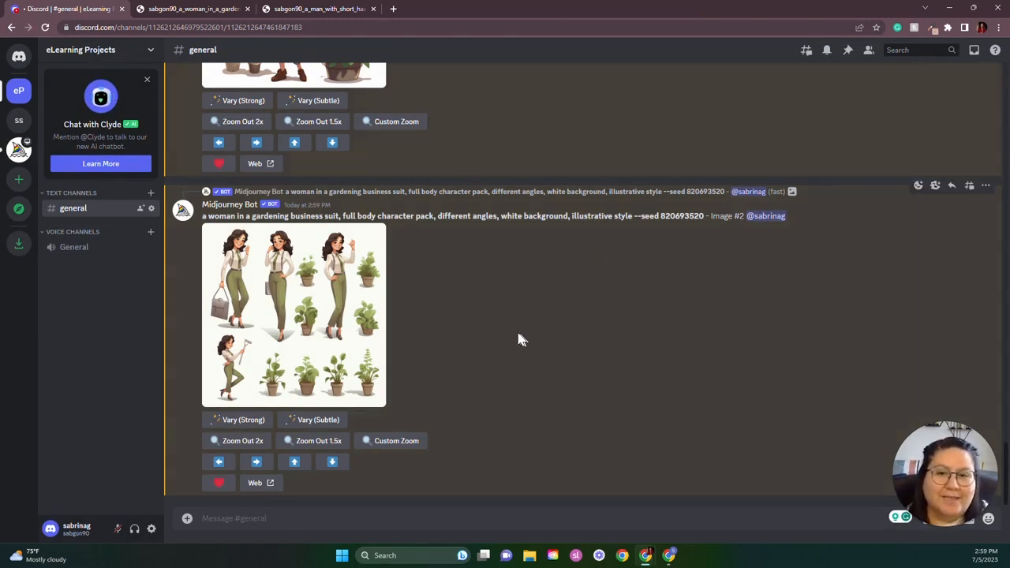
Examine the four variations in the seeded woman gardening suit grid at enlarged size.
{"action": "scroll", "coordinate": [489, 316], "scroll_direction": "up", "scroll_amount": 5}
{"action": "scroll", "coordinate": [490, 327], "scroll_direction": "up", "scroll_amount": 3}
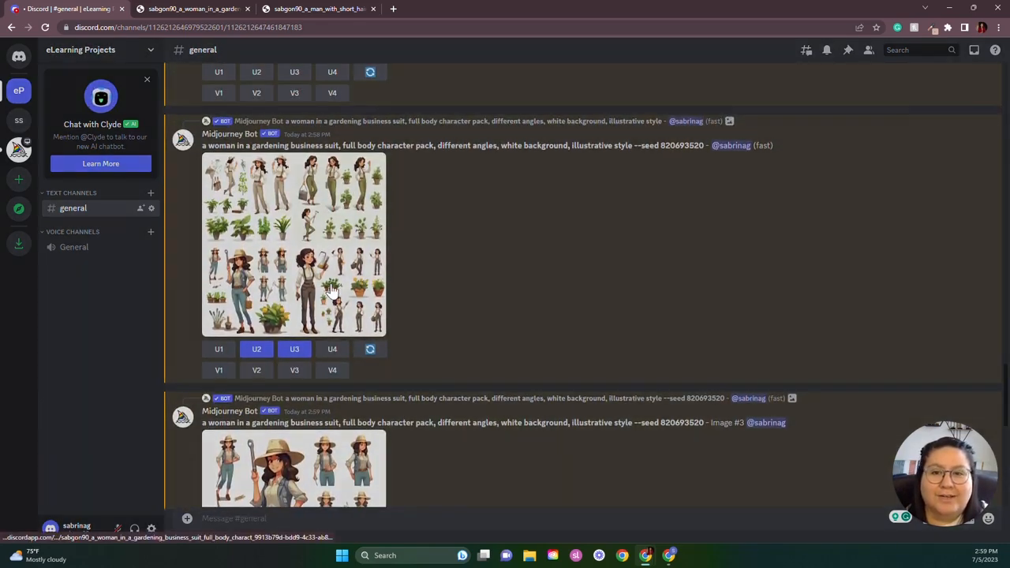
{"action": "left_click", "coordinate": [331, 288]}
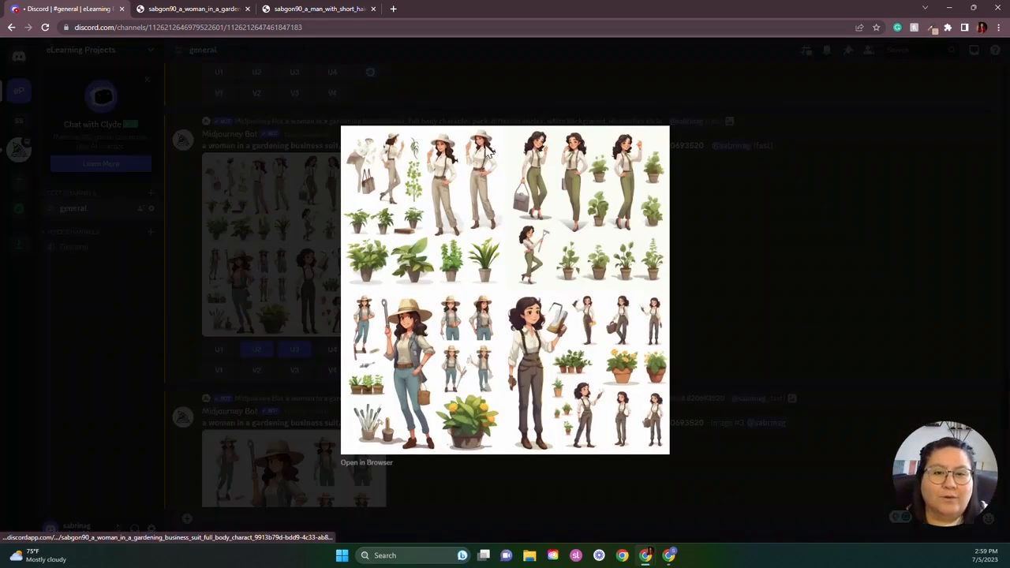
{"action": "left_click", "coordinate": [800, 273]}
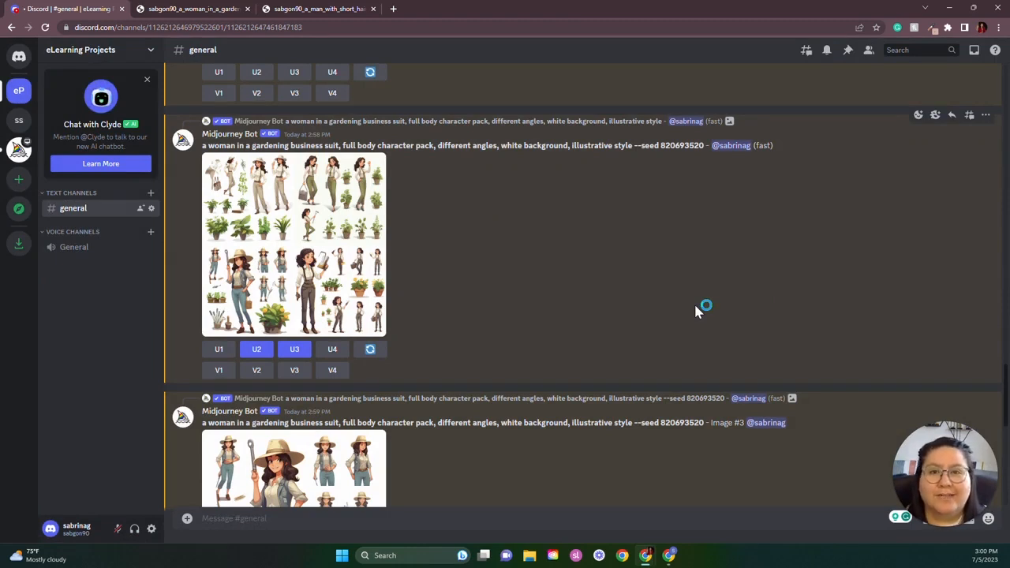
Review the --ar 16:9 parameter and enlarged grid of the corporate office prompt, comparing its style with the woman and man images.
{"action": "scroll", "coordinate": [694, 304], "scroll_direction": "down", "scroll_amount": 7}
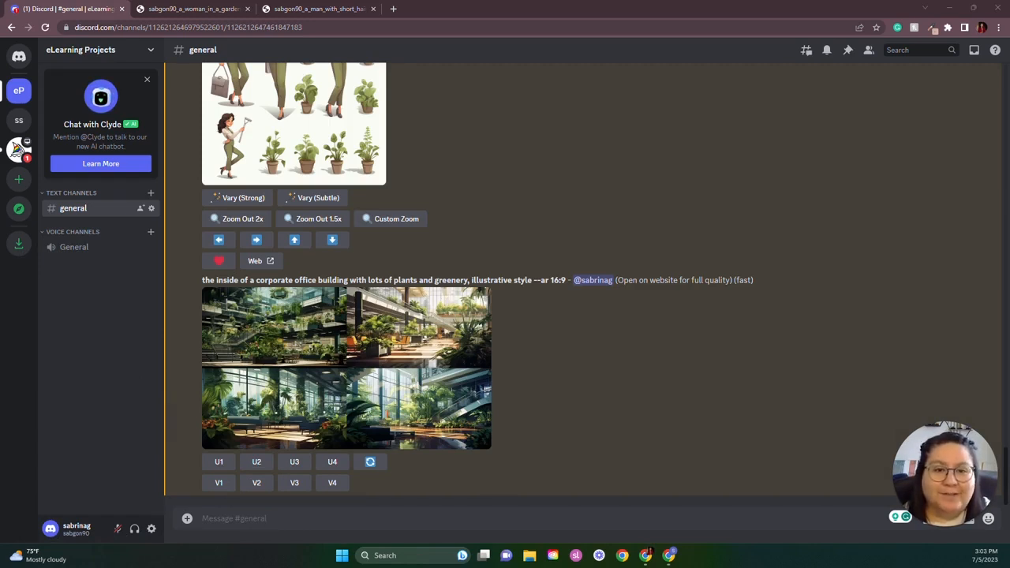
{"action": "left_click_drag", "start_coordinate": [532, 281], "coordinate": [566, 280]}
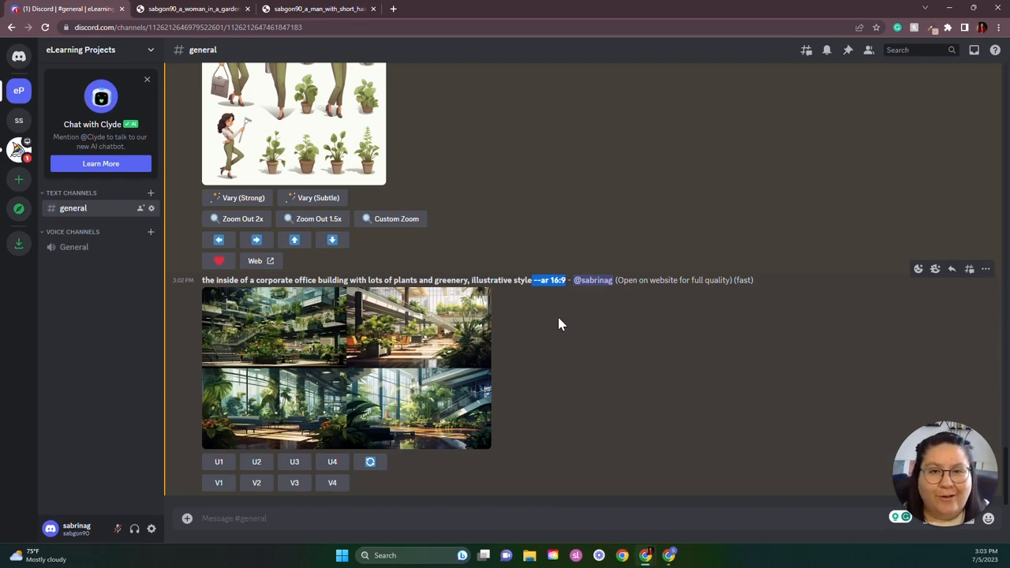
{"action": "left_click", "coordinate": [436, 360]}
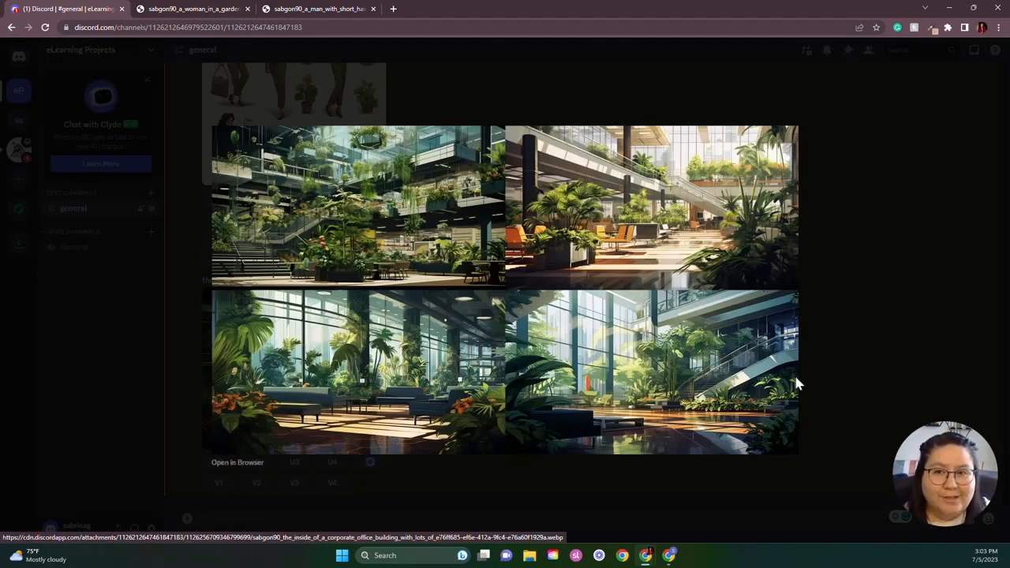
{"action": "left_click", "coordinate": [207, 13]}
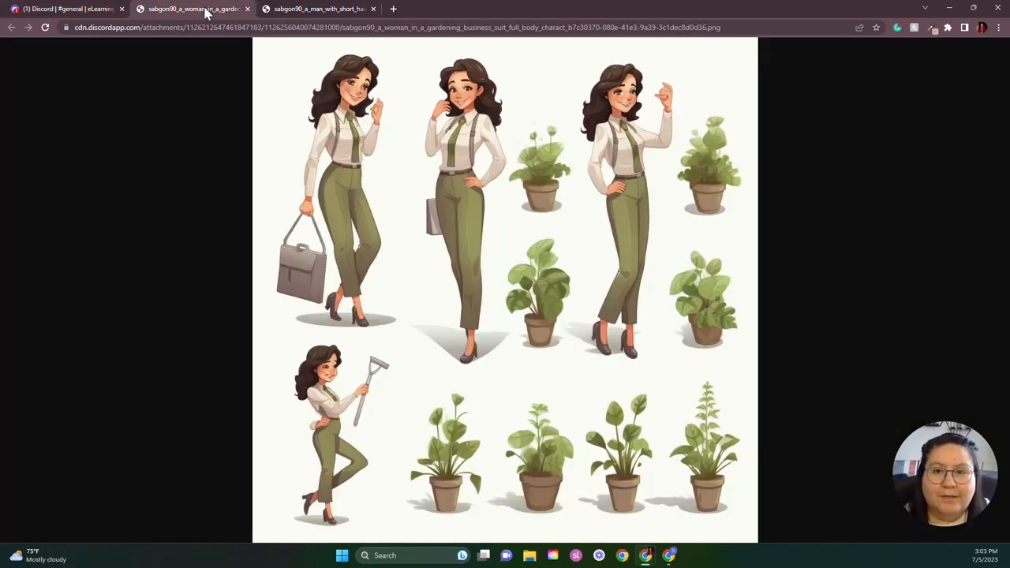
{"action": "left_click", "coordinate": [298, 13]}
{"action": "left_click", "coordinate": [101, 12]}
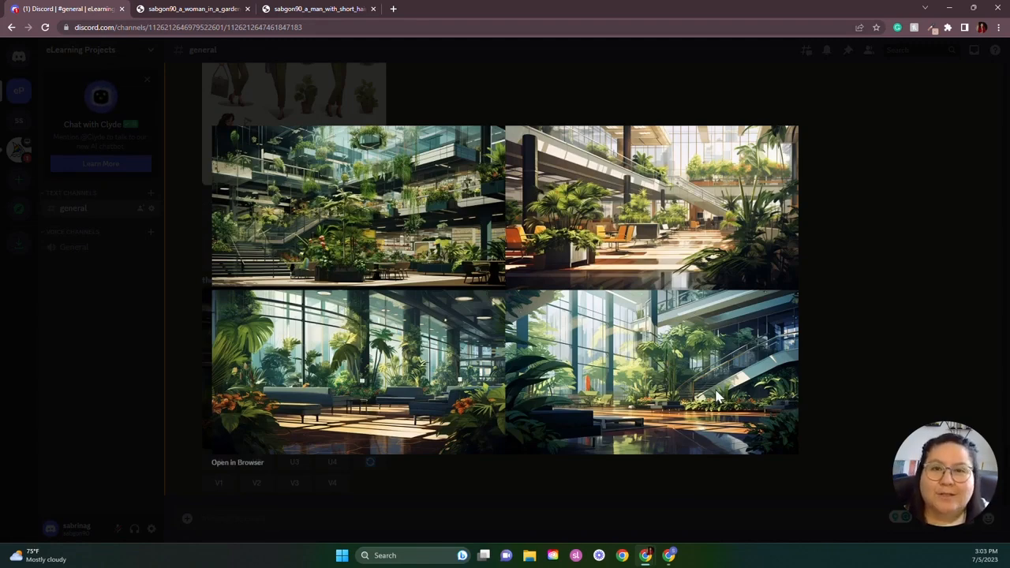
{"action": "left_click", "coordinate": [826, 359]}
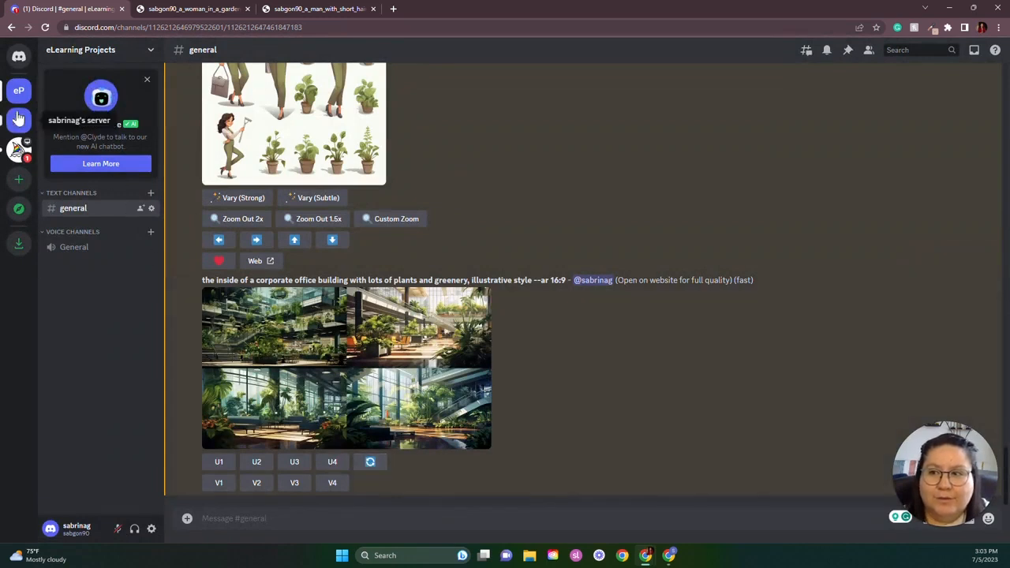
Copy the man image's seed from the Midjourney Bot messages and rerun the corporate office prompt with --seed 820693520 before --ar 16:9.
{"action": "left_click", "coordinate": [21, 61]}
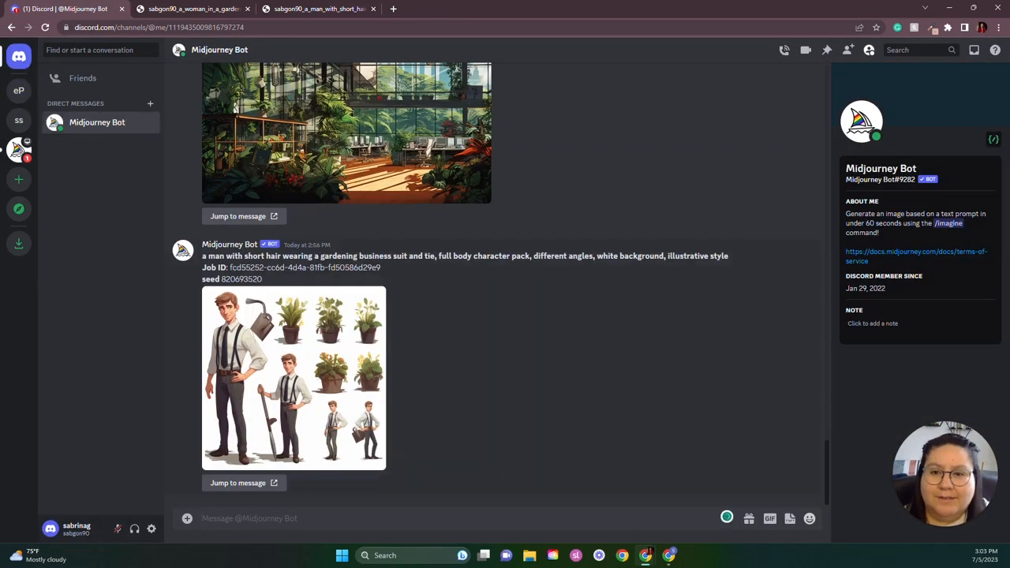
{"action": "left_click_drag", "start_coordinate": [267, 281], "coordinate": [204, 281]}
{"action": "key", "text": "ctrl+c"}
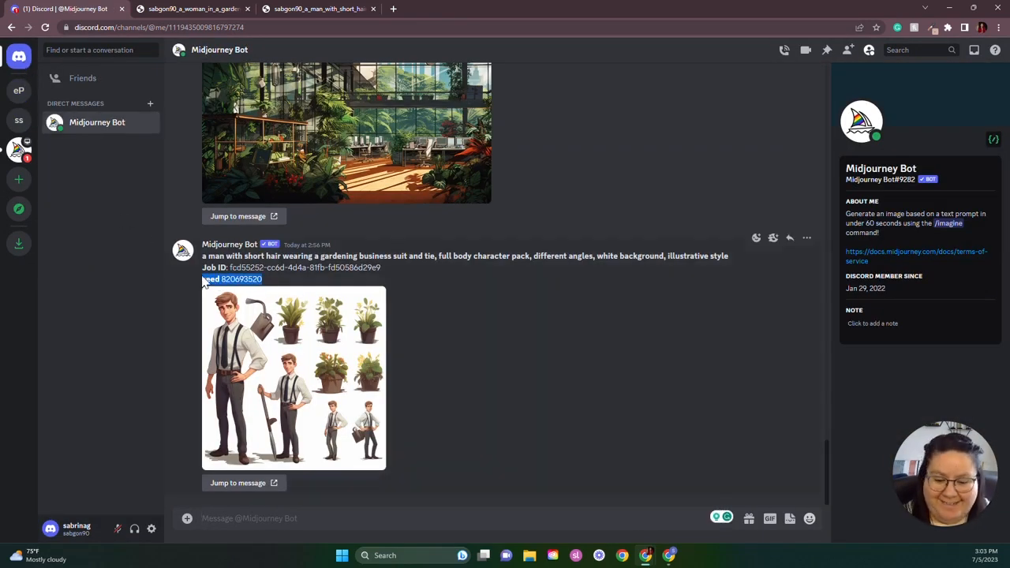
{"action": "left_click", "coordinate": [19, 90]}
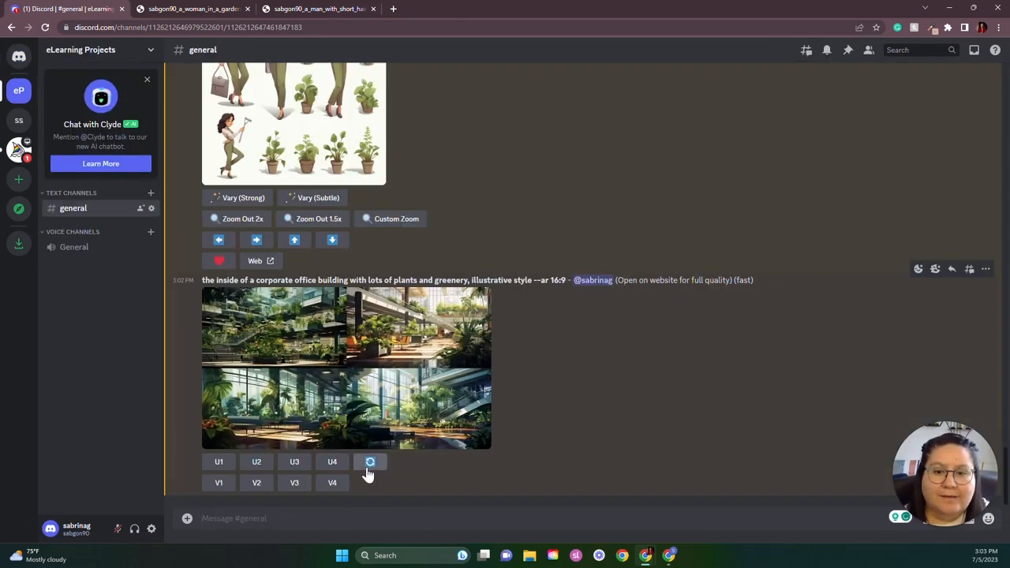
{"action": "left_click", "coordinate": [368, 465]}
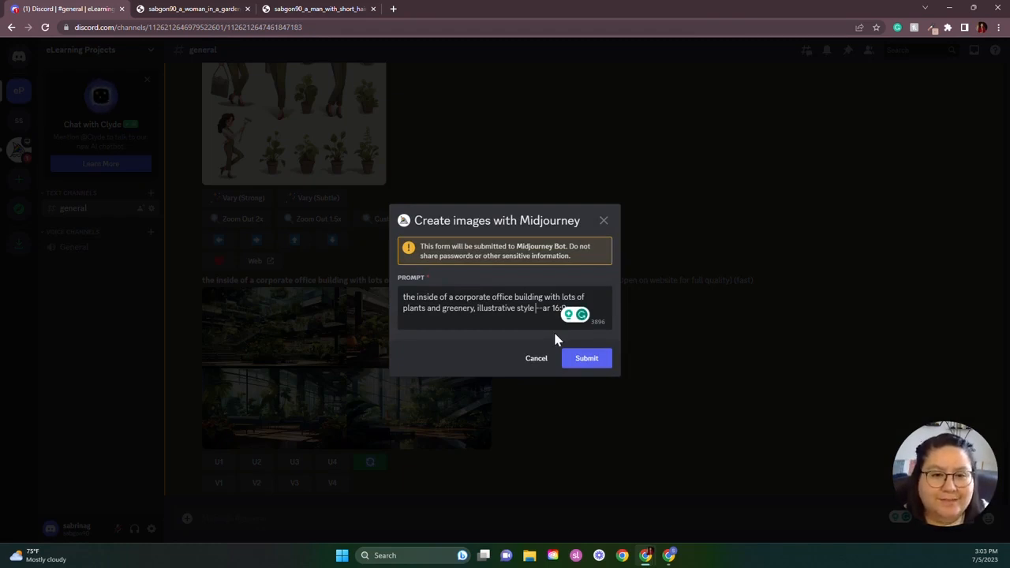
{"action": "key", "text": "ctrl+v"}
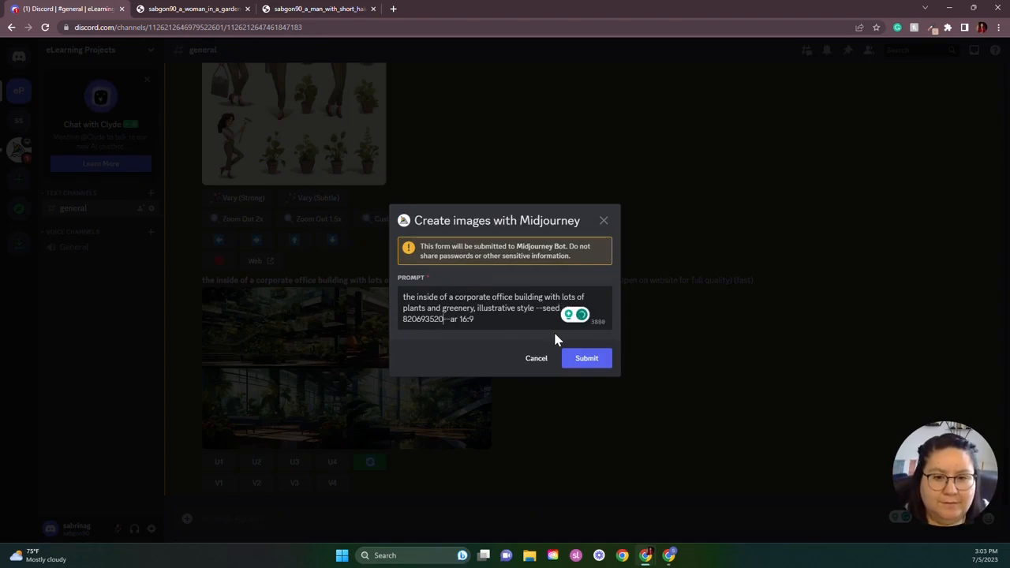
{"action": "left_click", "coordinate": [578, 360]}
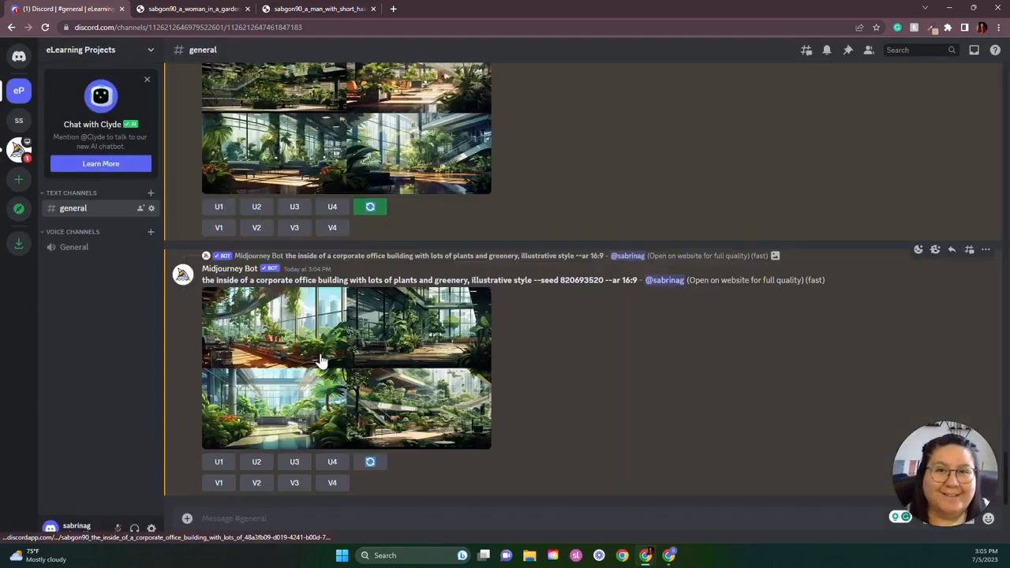
Examine the four variations in the seeded corporate office grid at enlarged size.
{"action": "left_click", "coordinate": [320, 358]}
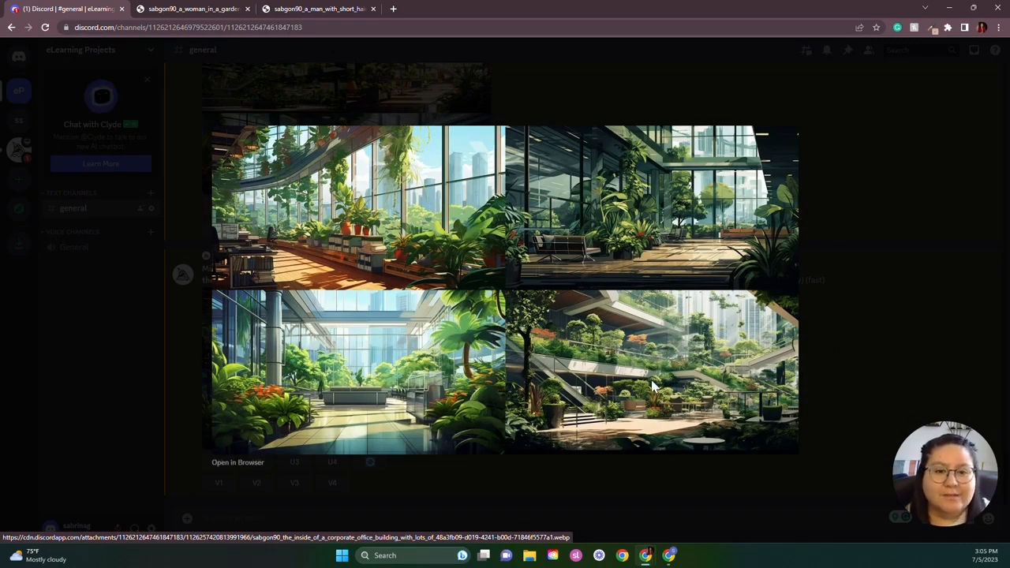
{"action": "left_click", "coordinate": [595, 474]}
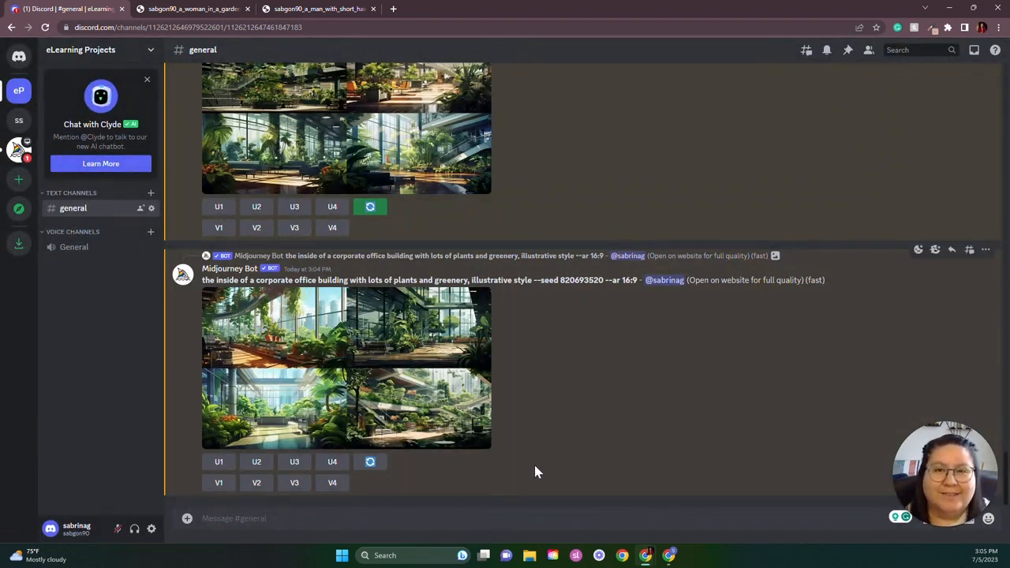
{"action": "left_click", "coordinate": [368, 412]}
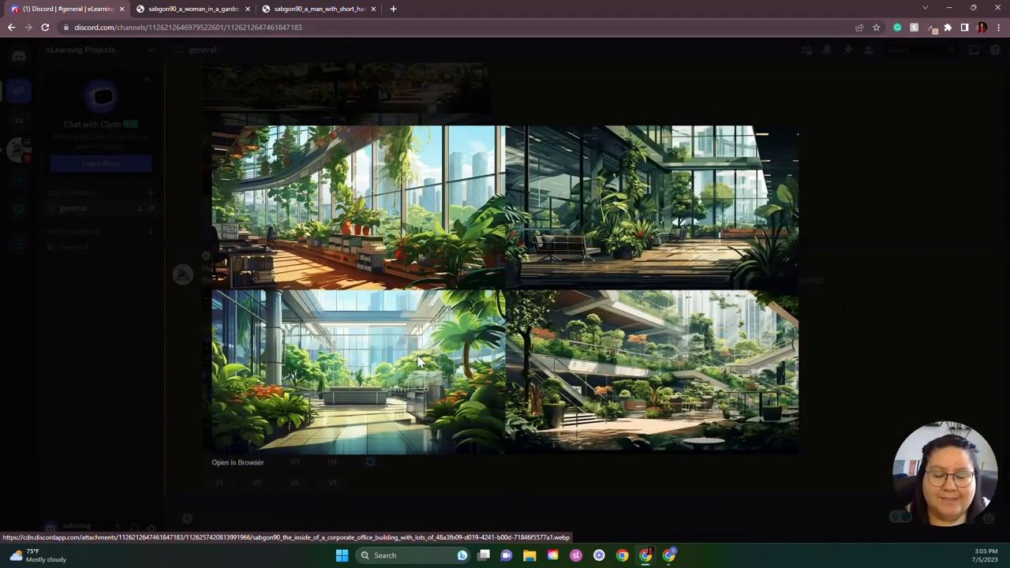
{"action": "left_click", "coordinate": [482, 472]}
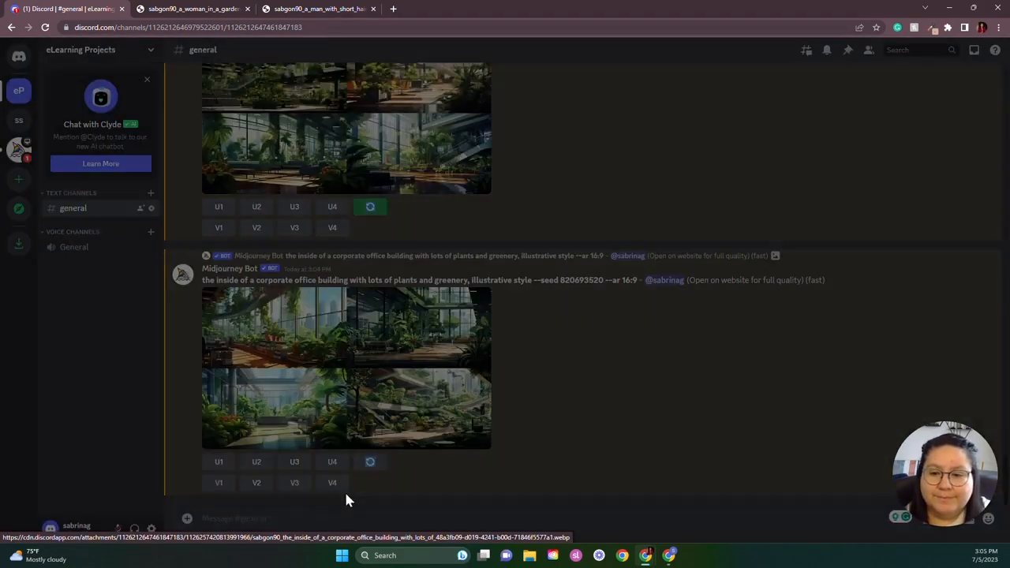
Upscale the third image of the seeded office grid and open the result in its own browser tab.
{"action": "left_click", "coordinate": [295, 463]}
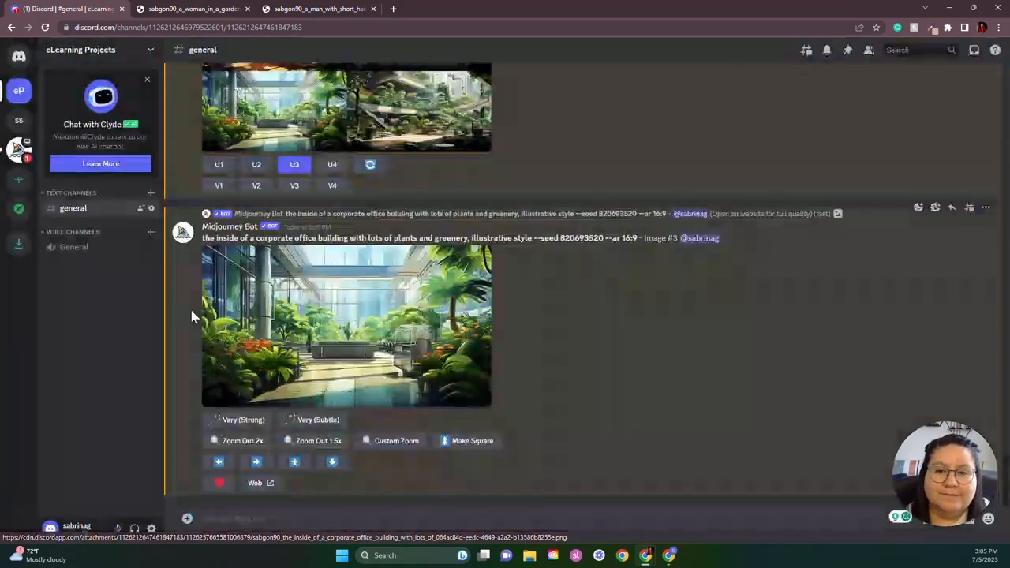
{"action": "left_click", "coordinate": [330, 314]}
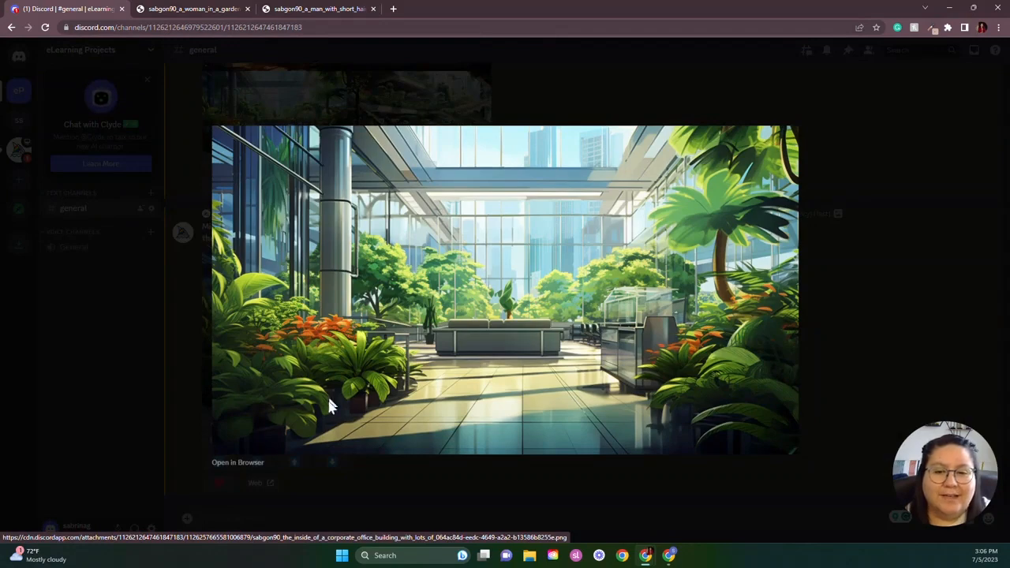
{"action": "left_click", "coordinate": [238, 464]}
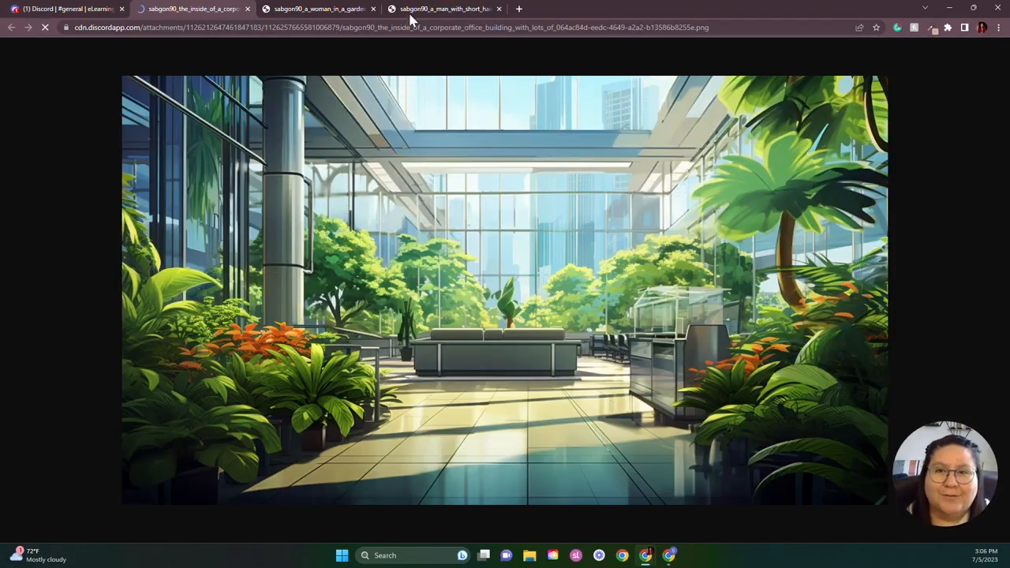
Compare the upscaled office background with the man and woman character images, and return to the general channel.
{"action": "left_click", "coordinate": [450, 10]}
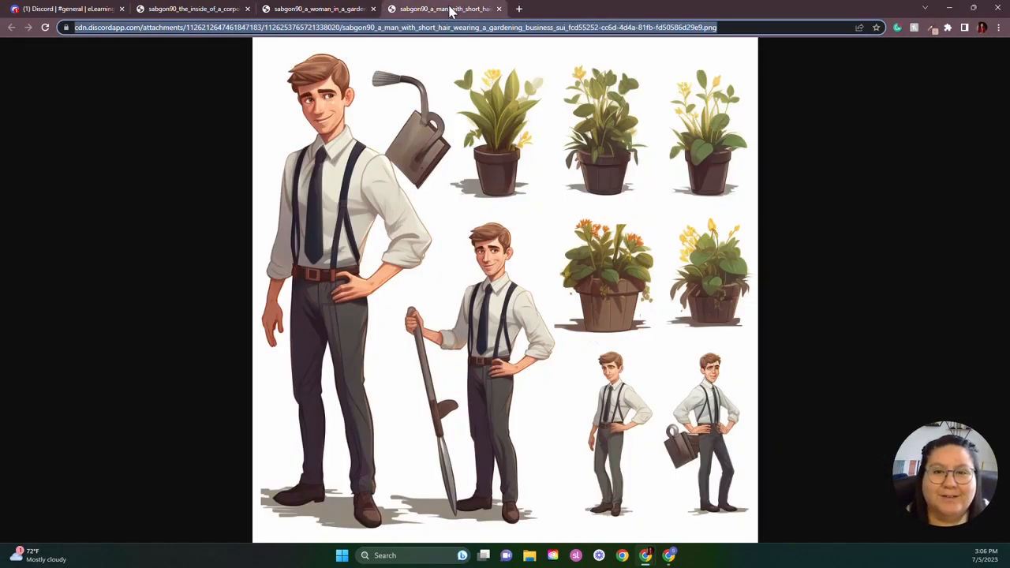
{"action": "left_click", "coordinate": [325, 11]}
{"action": "left_click", "coordinate": [197, 11]}
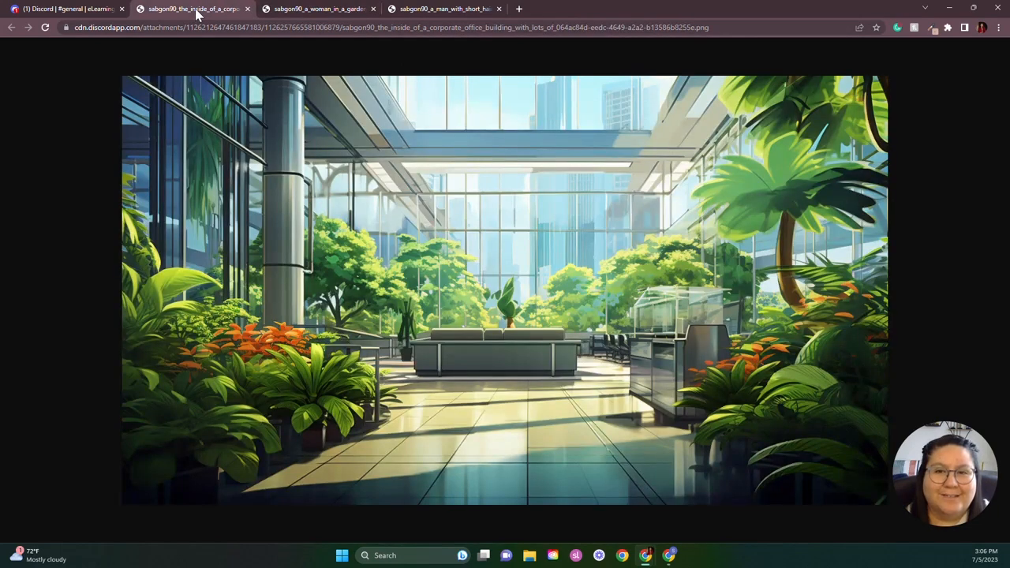
{"action": "left_click", "coordinate": [79, 10]}
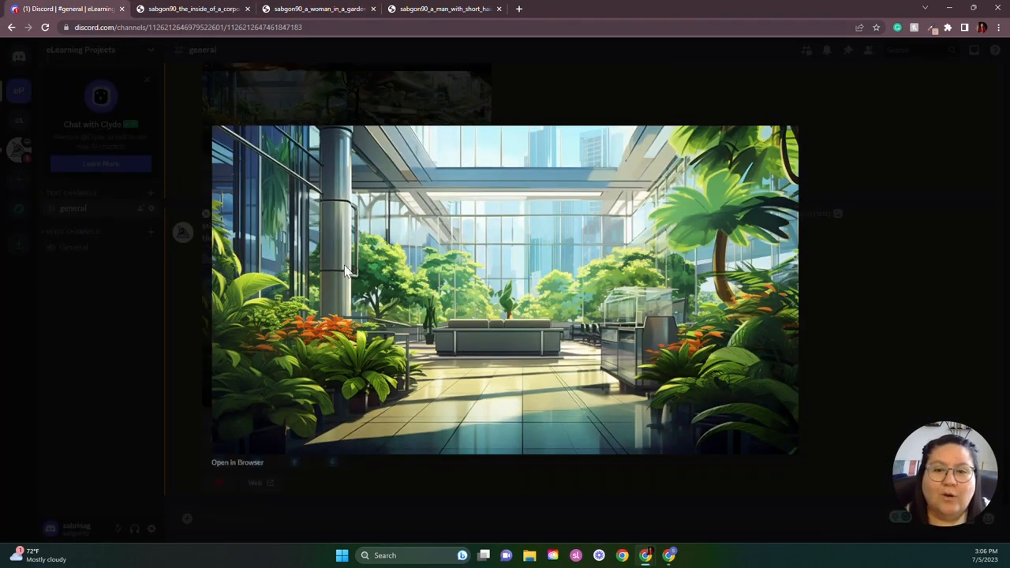
{"action": "left_click", "coordinate": [529, 104]}
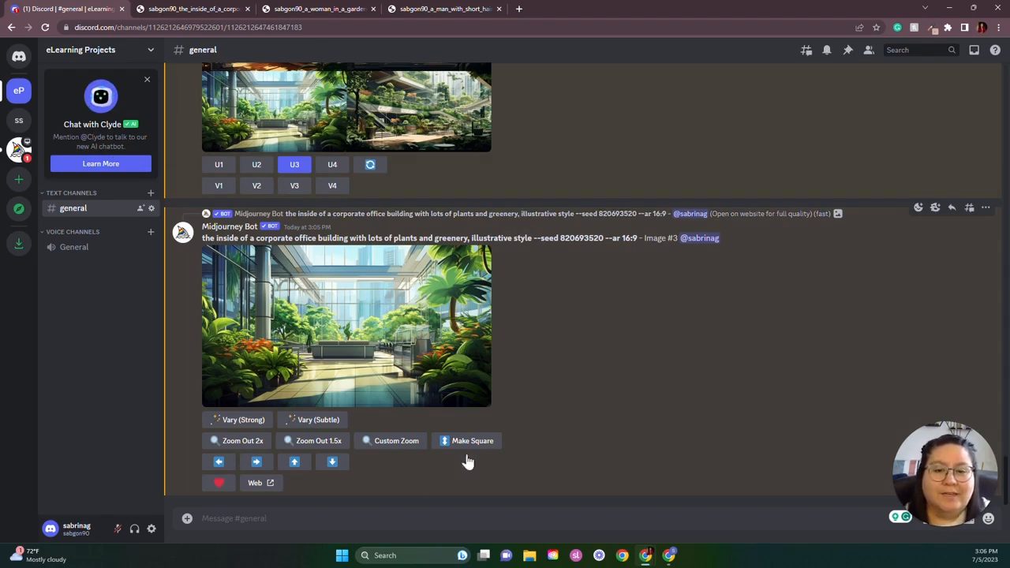
Run the /settings command in the general channel to bring up the Midjourney Bot settings.
{"action": "type", "text": "/settings"}
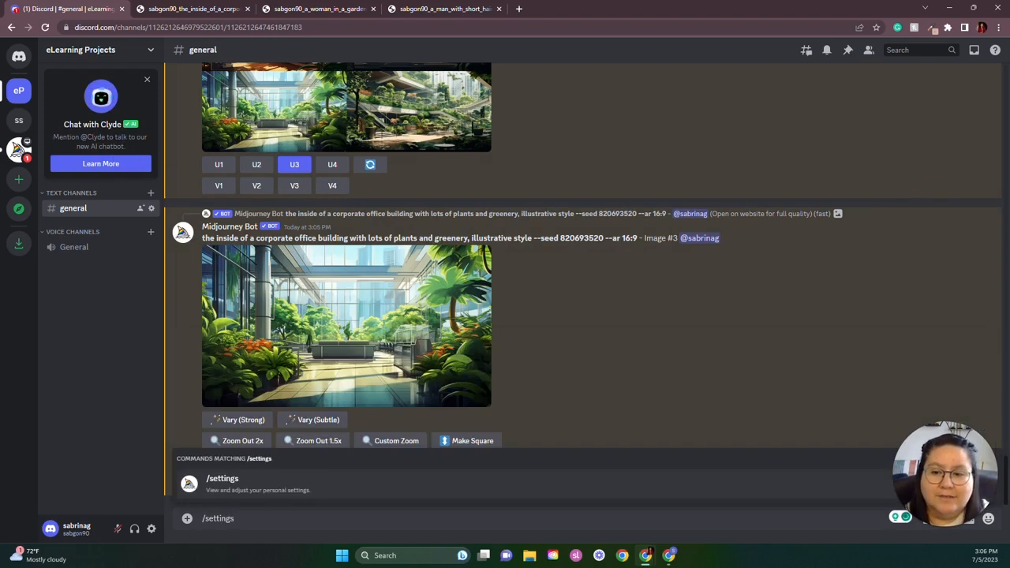
{"action": "key", "text": "Return"}
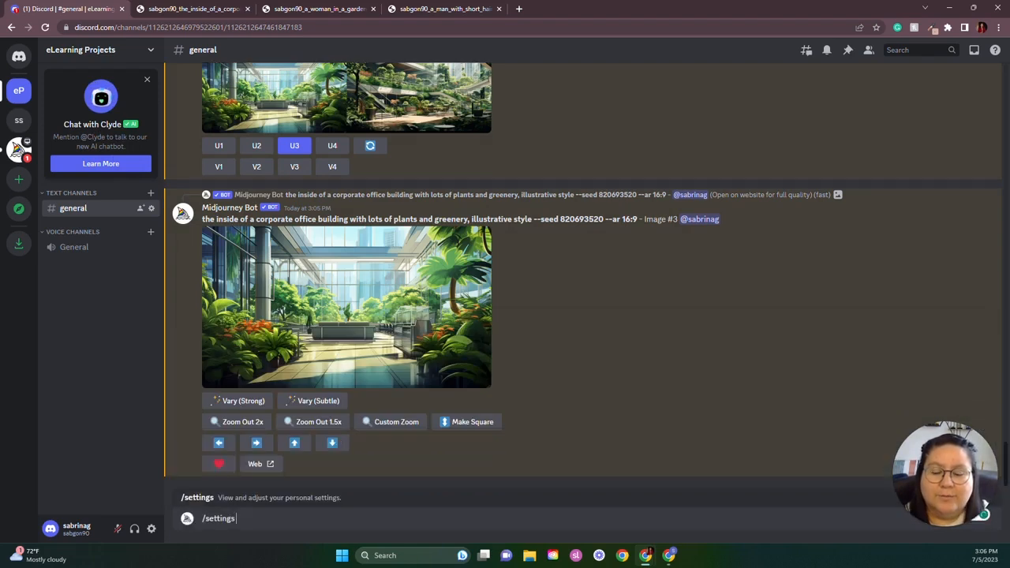
{"action": "key", "text": "Return"}
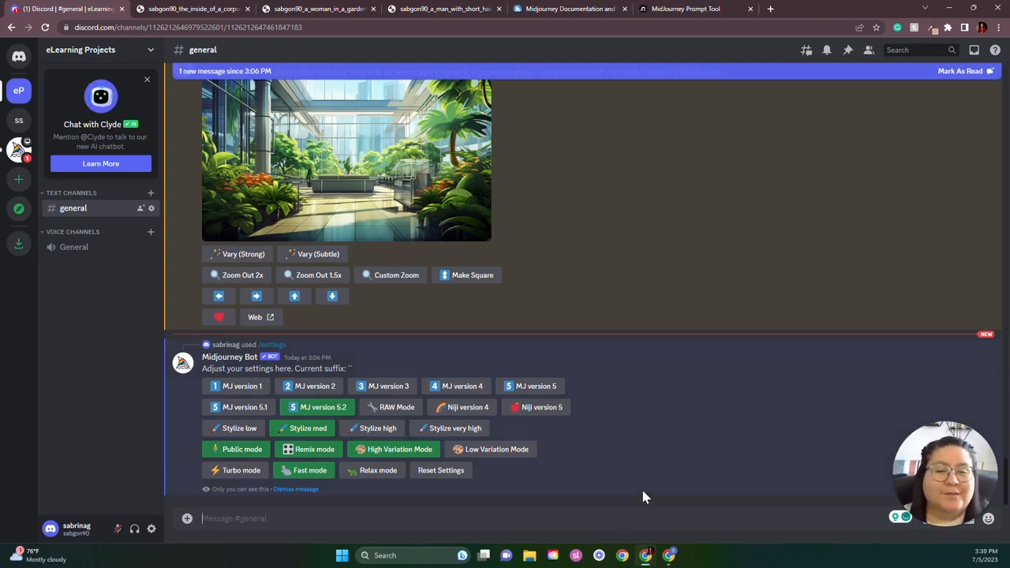
Look over the Midjourney documentation home page and the MidJourney Prompt Helper page, and return to the Discord general channel.
{"action": "left_click", "coordinate": [582, 9]}
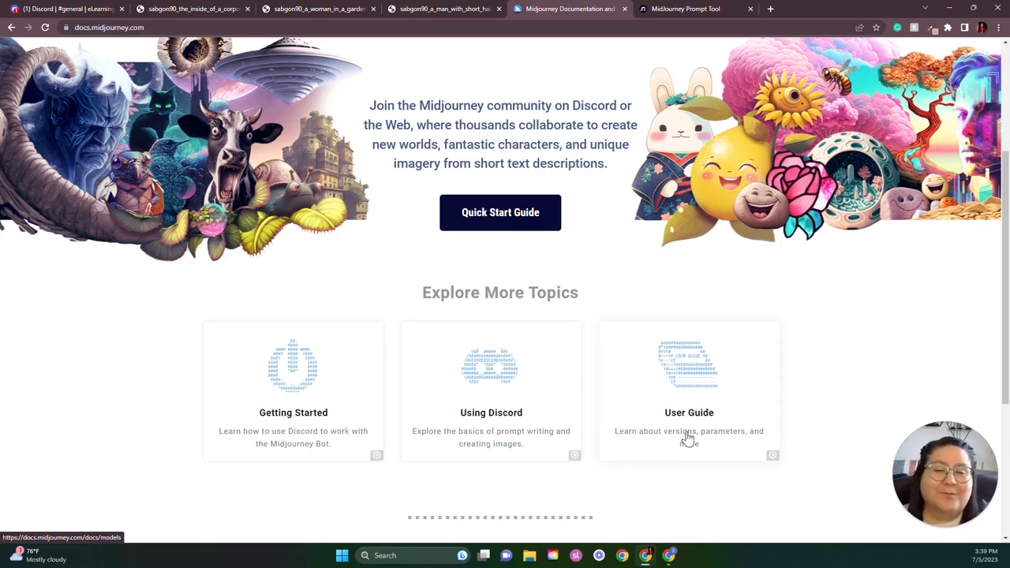
{"action": "left_click", "coordinate": [676, 12]}
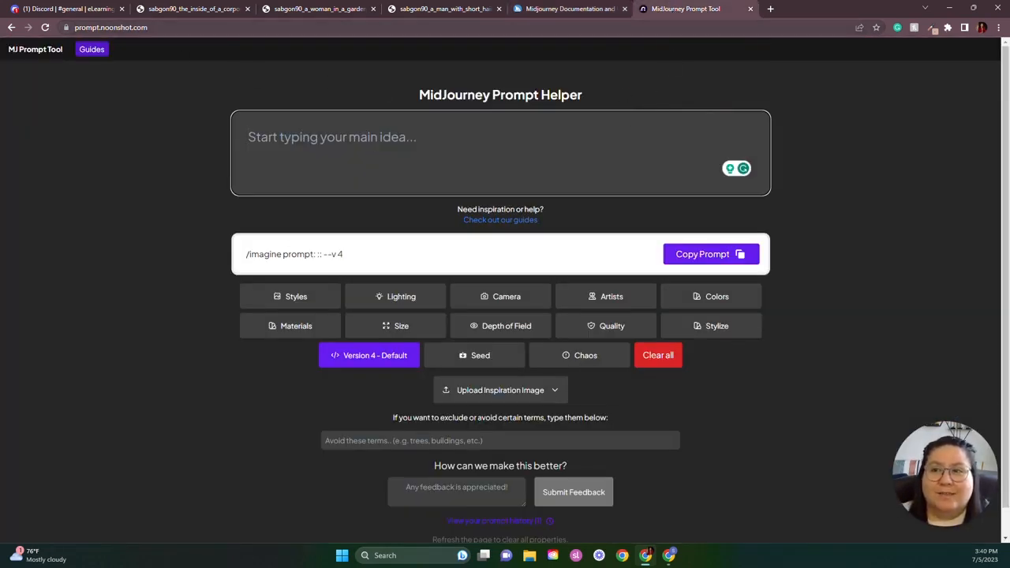
{"action": "left_click", "coordinate": [242, 113]}
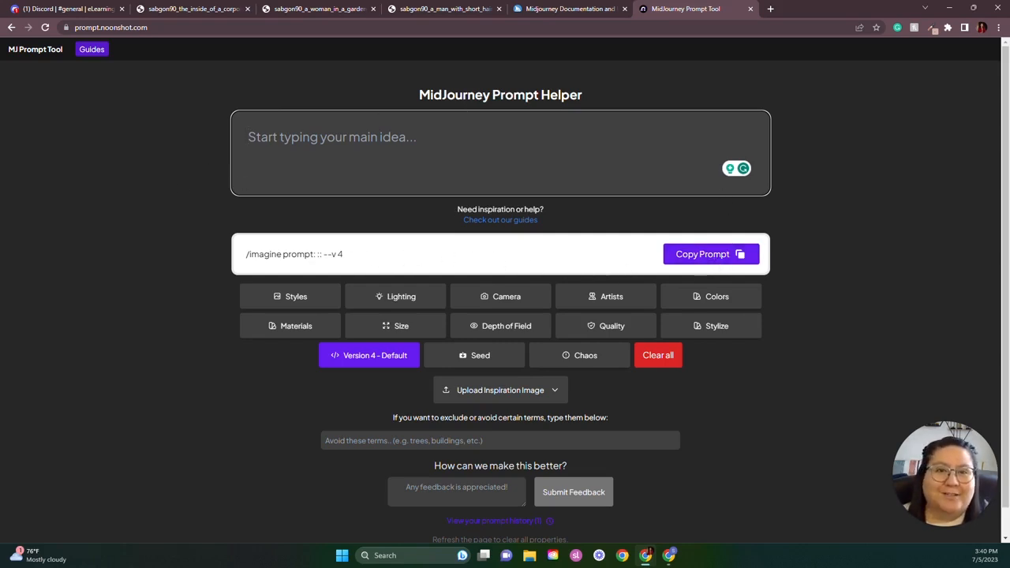
{"action": "left_click", "coordinate": [67, 9]}
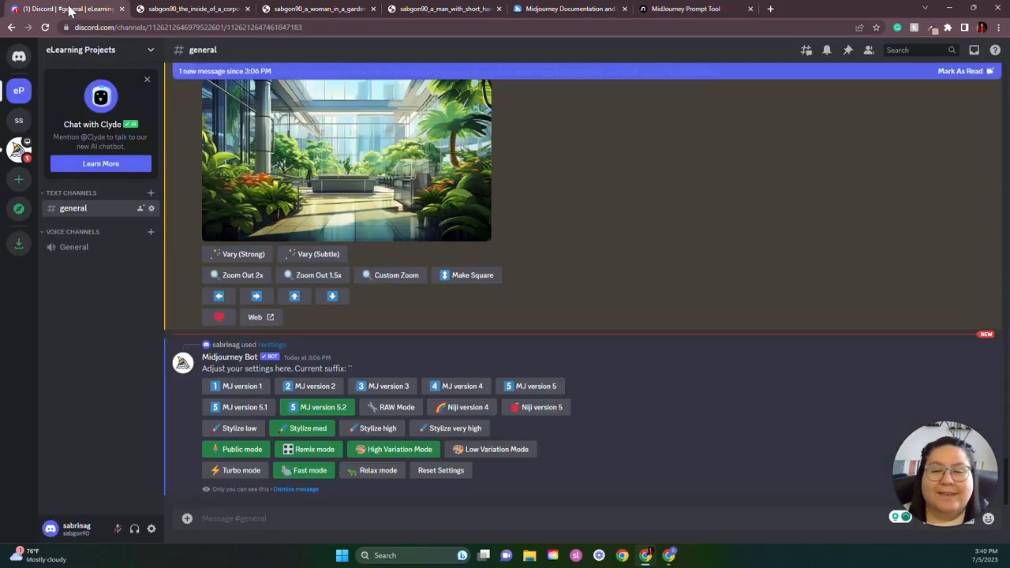